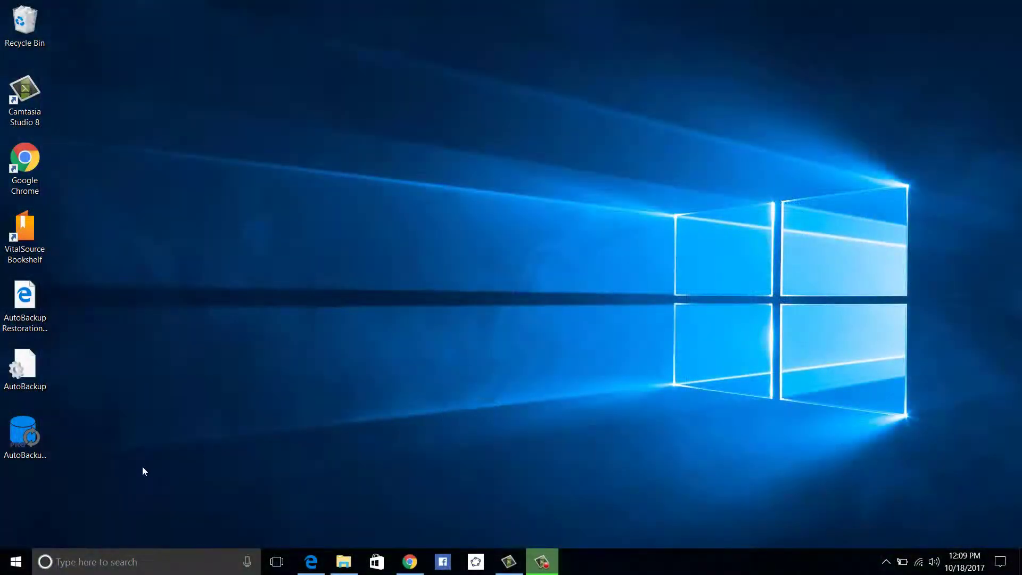
- Search 'As' from the Windows Start menu and launch Aspen Plus V10
left_click(15, 562)
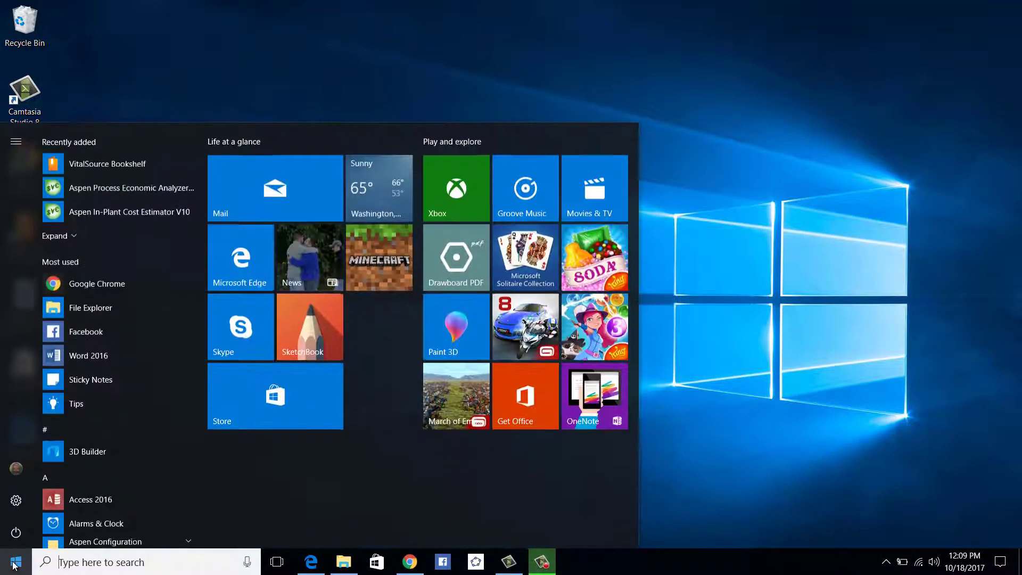
type("As")
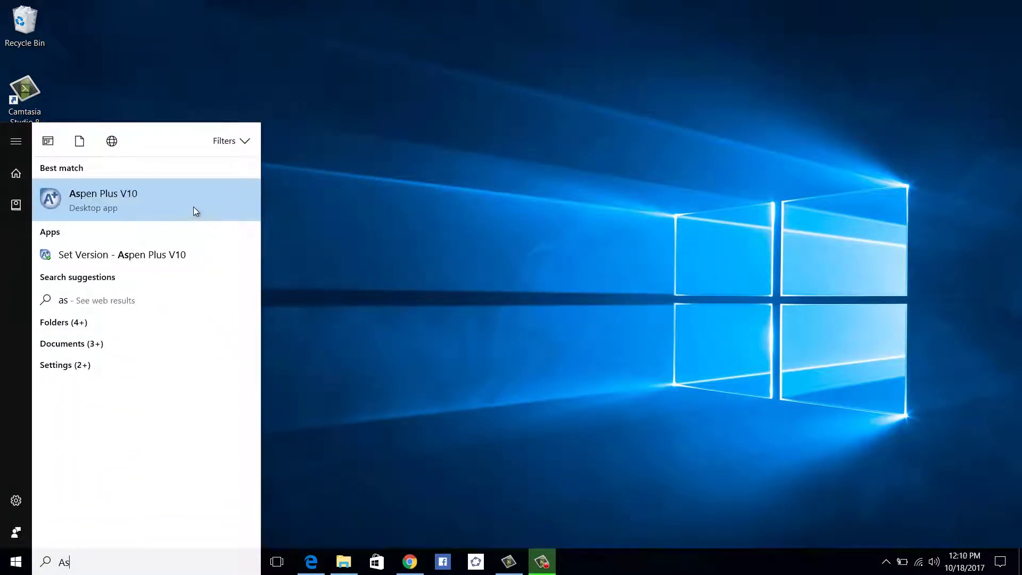
left_click(194, 211)
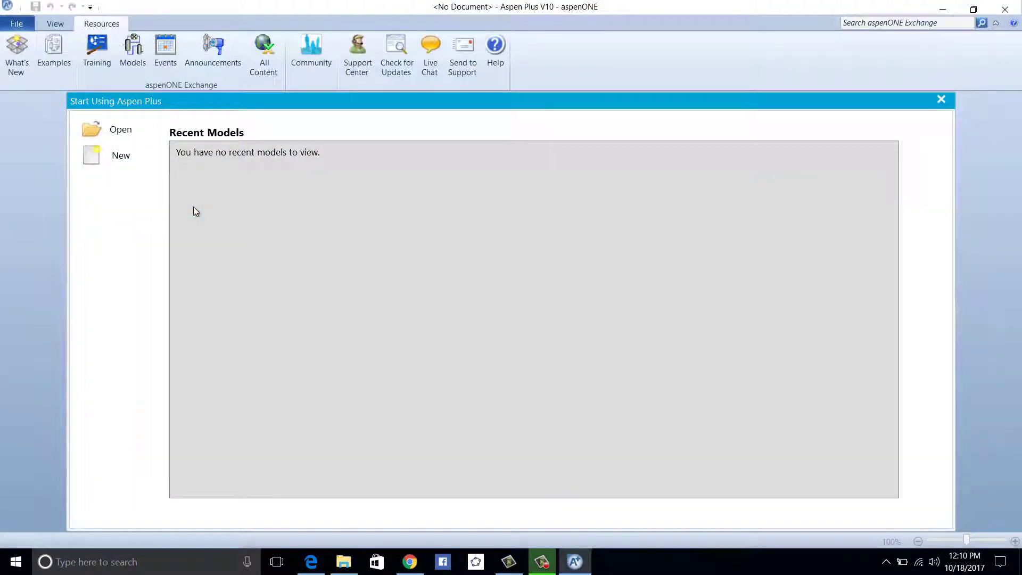
- Create a new Blank Simulation from the Start Using Aspen Plus window
left_click(121, 159)
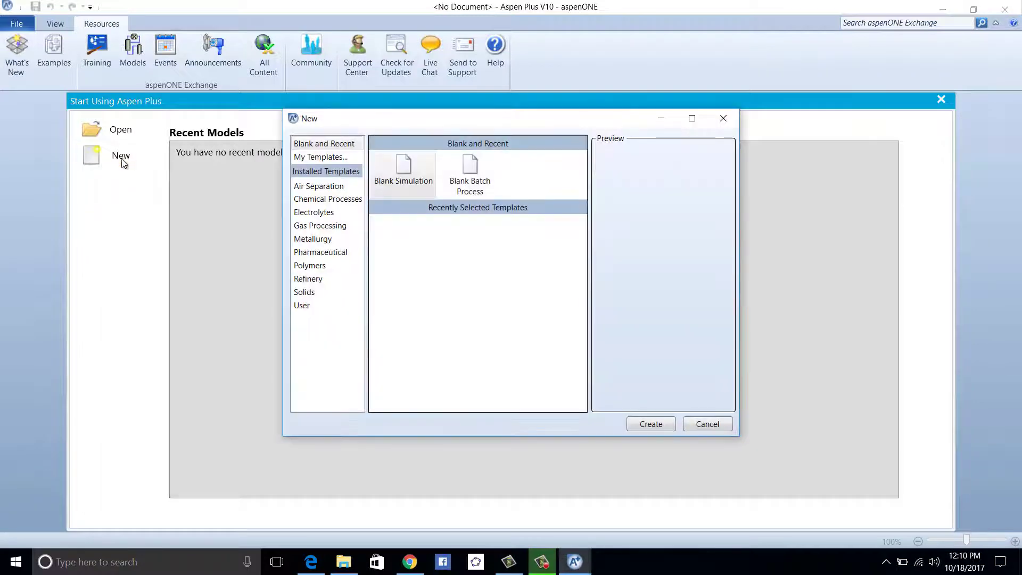
left_click(652, 424)
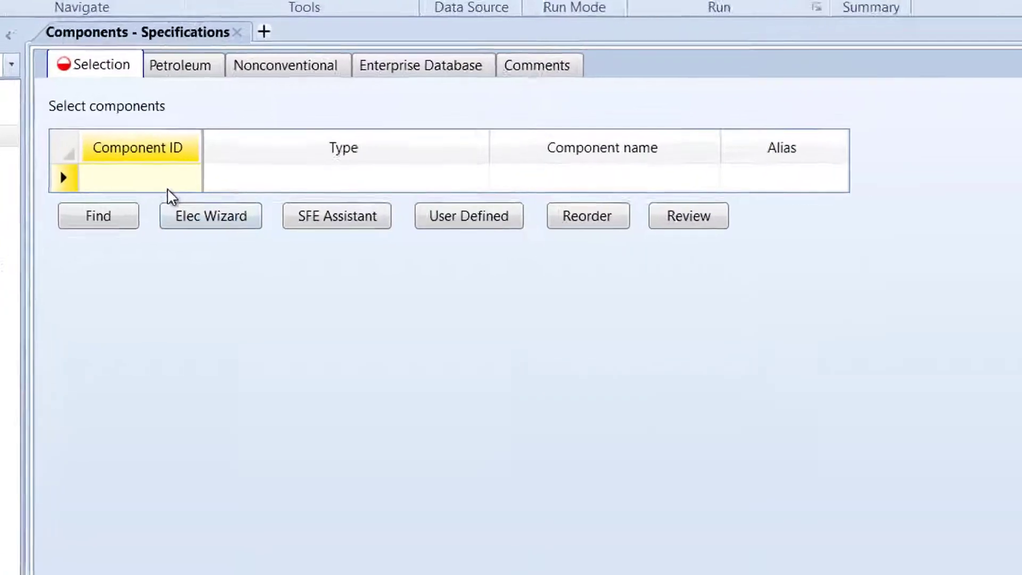
- Enter BENZENE, HYDROGEN, NITROGEN and METHANE in successive Component ID cells
left_click(158, 184)
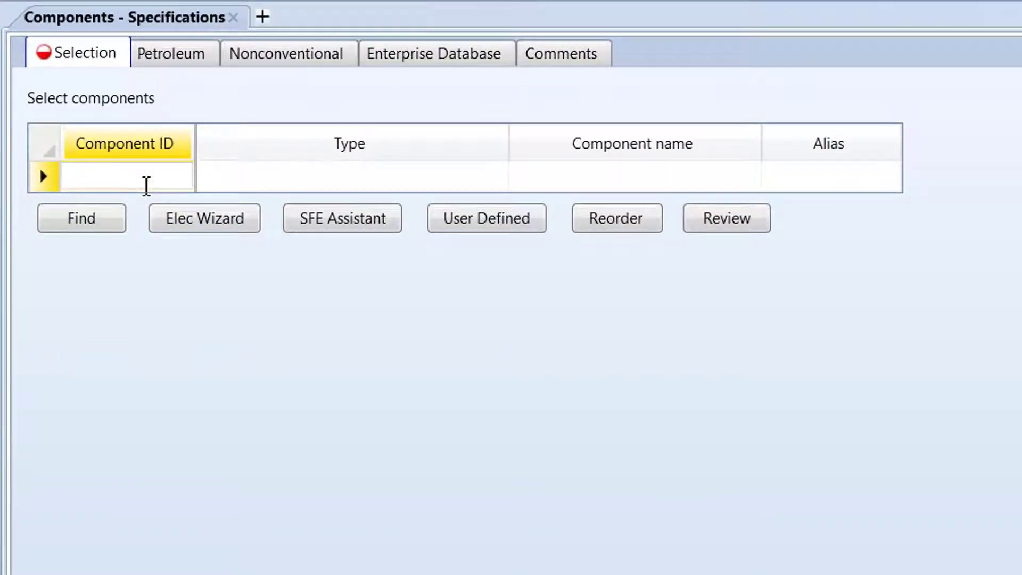
type("BENZENE")
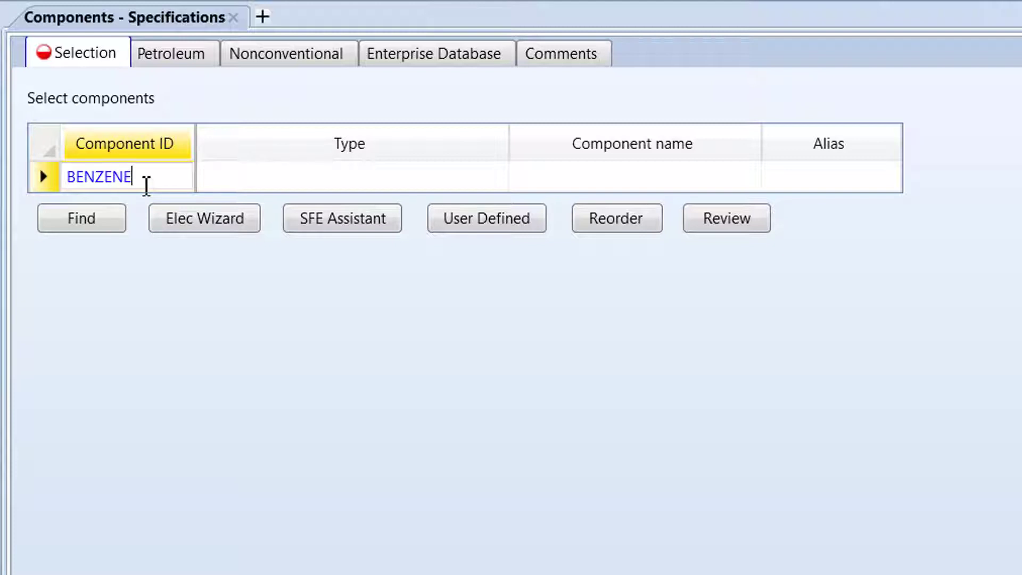
key("Return")
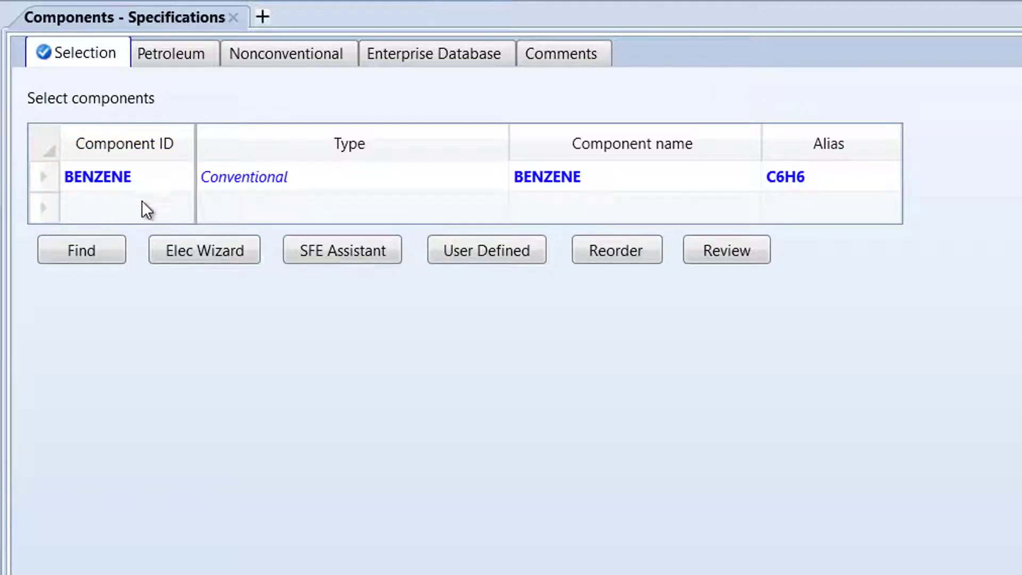
left_click(145, 209)
type("HYDROGEN")
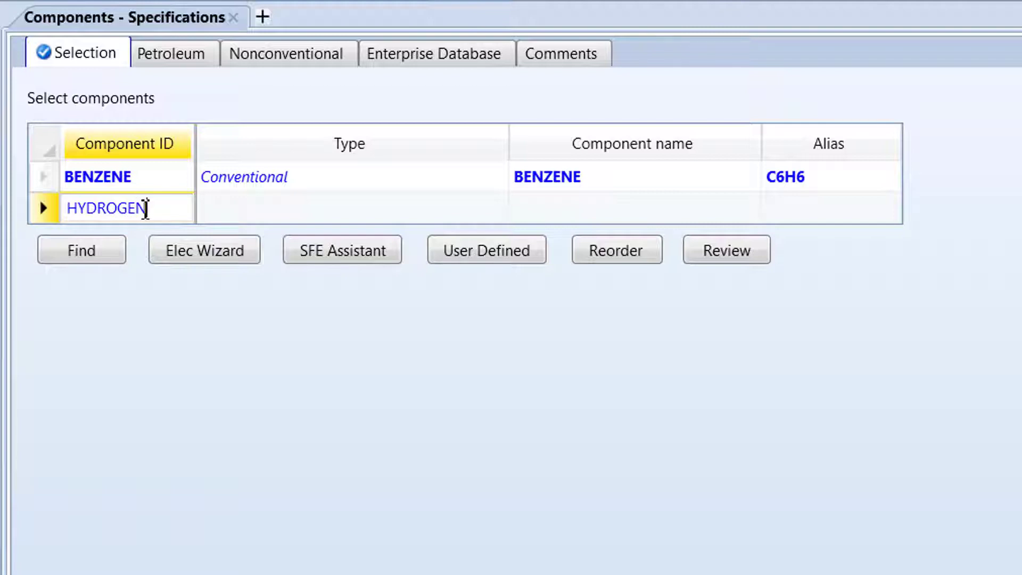
key("Return")
left_click(142, 242)
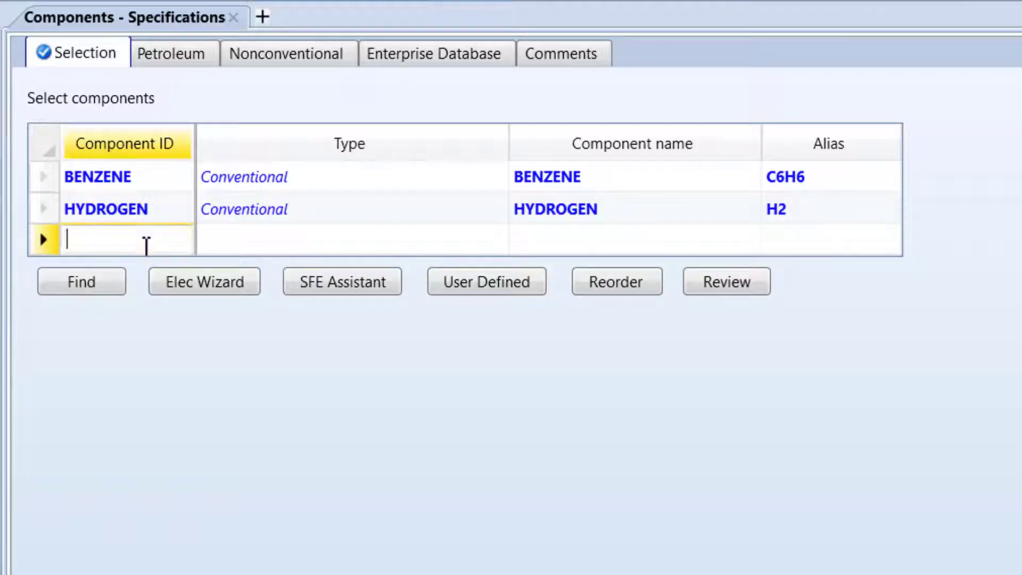
type("NITROGEN")
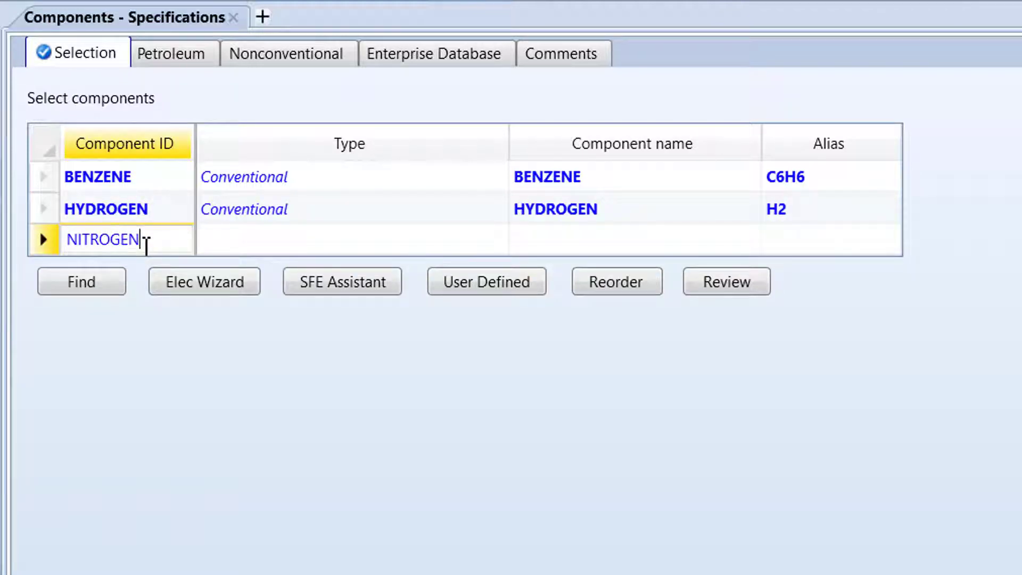
key("Return")
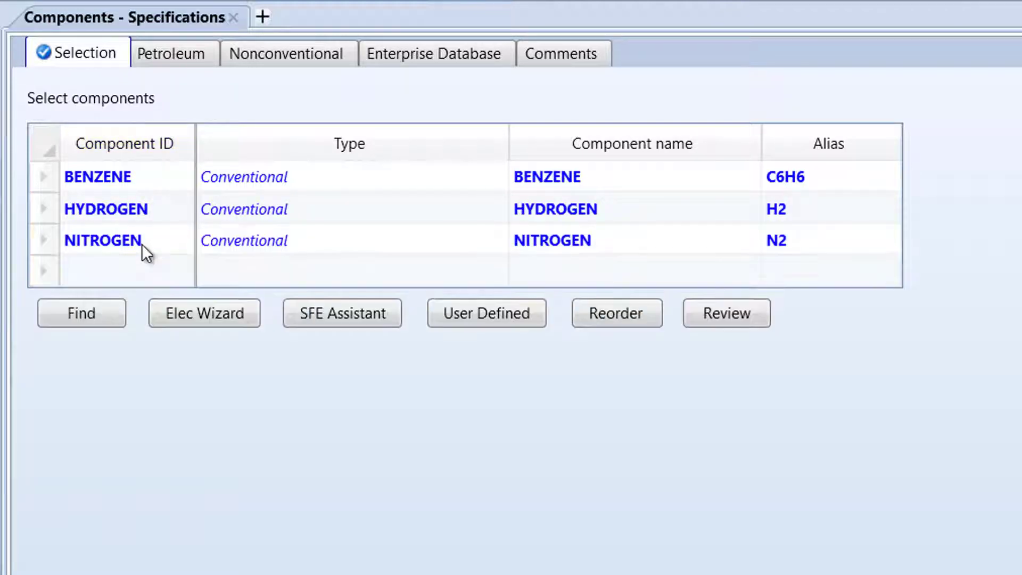
left_click(130, 281)
type("METHANE")
key("Return")
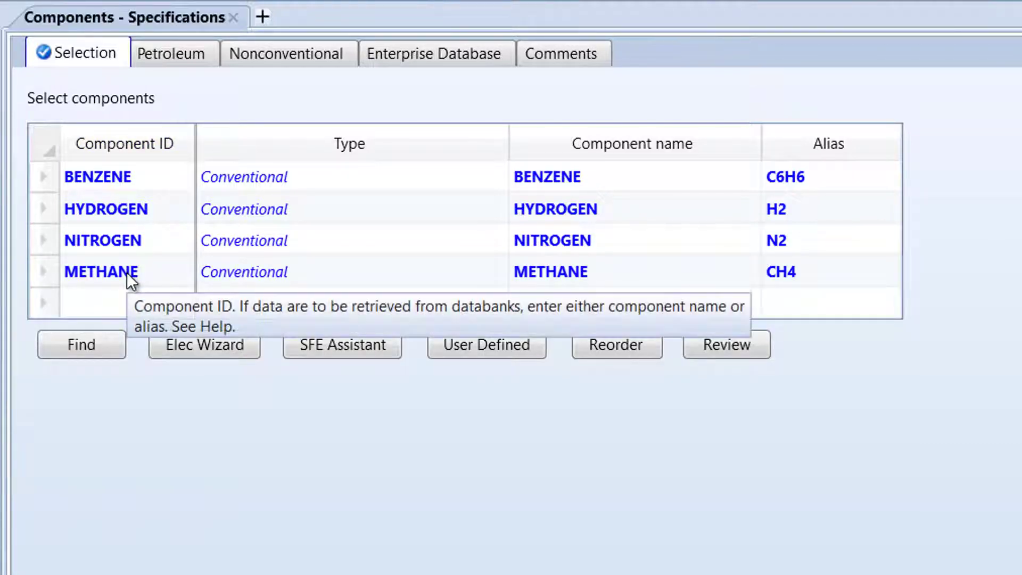
- Search the compound database for CYCLOHEXANE using an Equals match
left_click(91, 346)
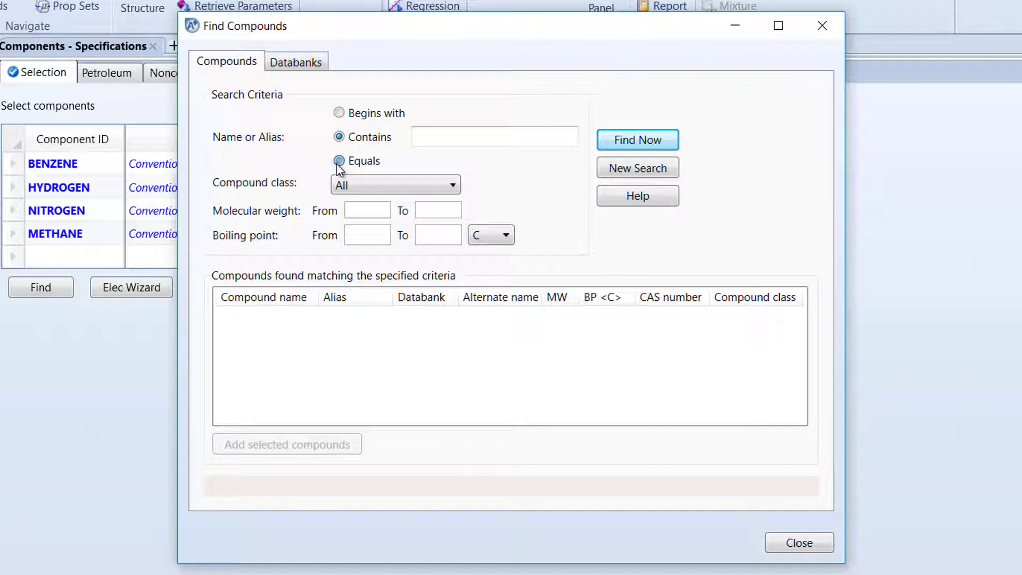
left_click(338, 162)
left_click(444, 141)
type("c")
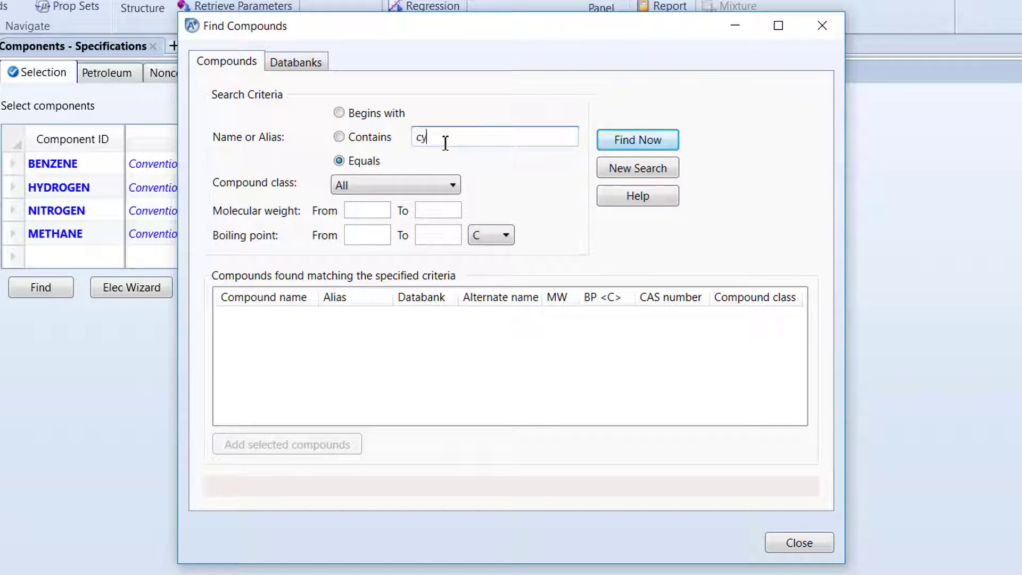
key("BackSpace")
type("CYCLOHEXANE")
left_click(648, 140)
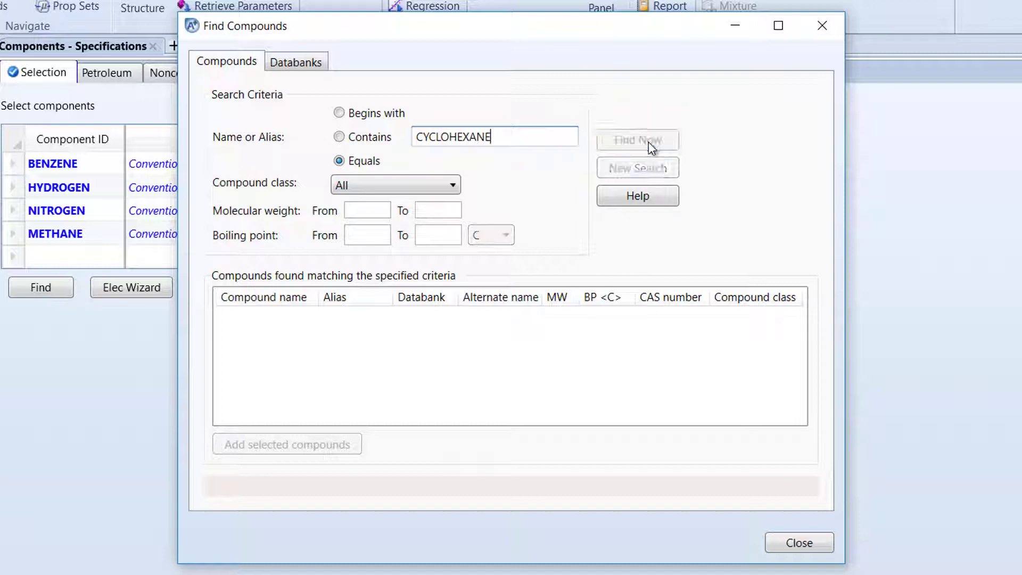
- Add the cyclohexane result as new component CYCLO-01, keeping benzene, and close the search
left_click(542, 322)
double_click(542, 322)
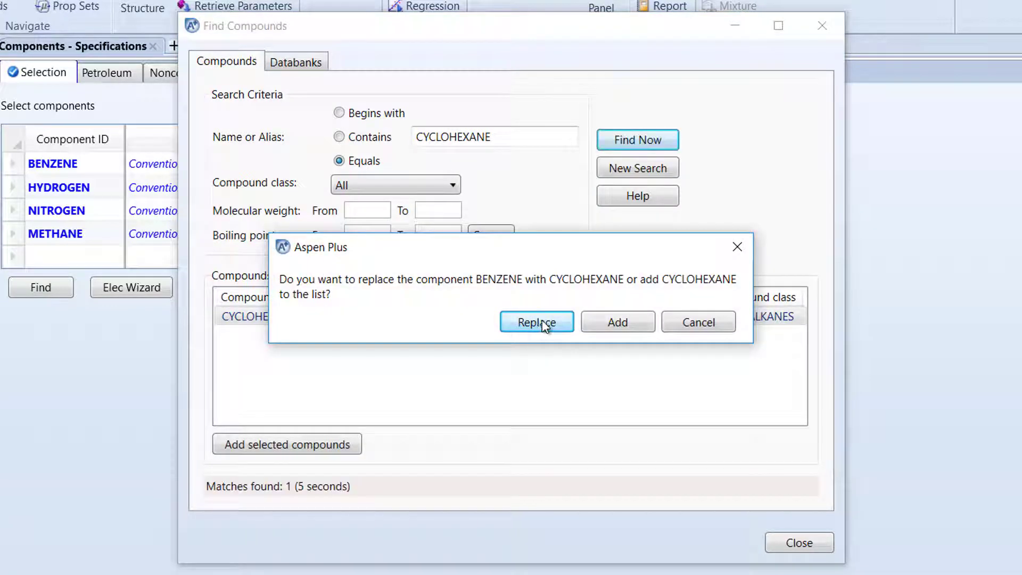
left_click(599, 324)
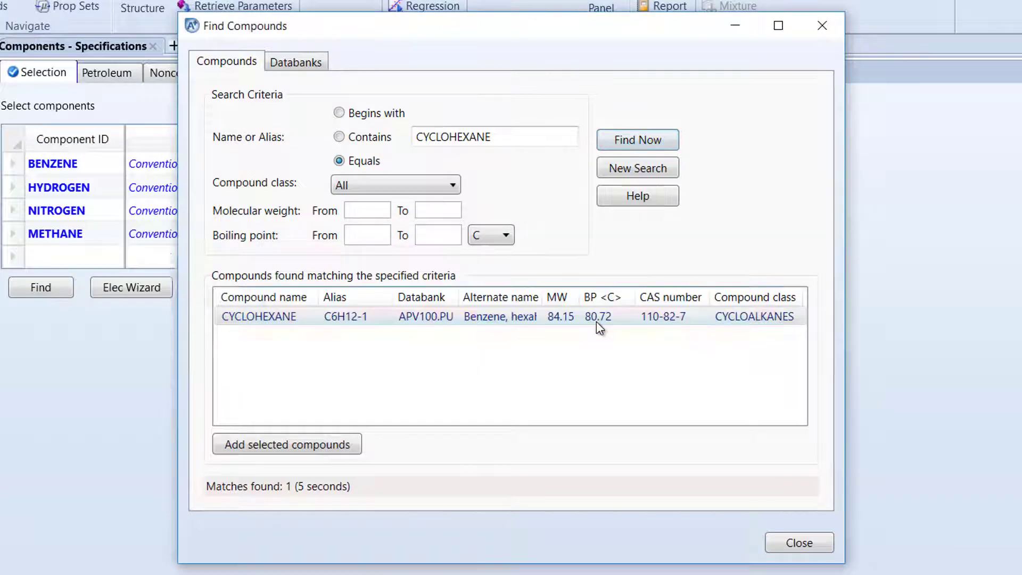
left_click(801, 542)
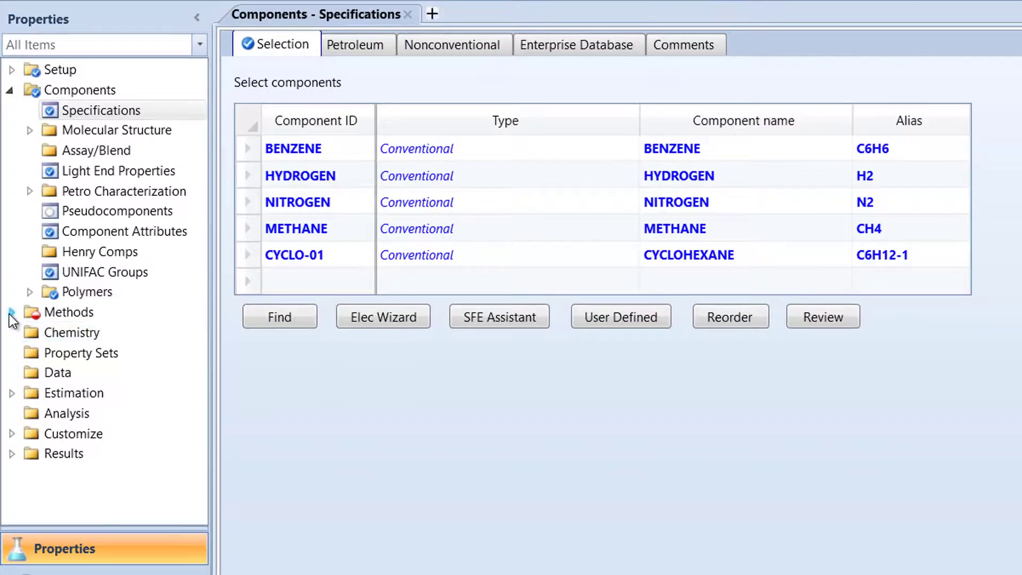
- Choose RK-SOAVE as the Method name on the Global tab of Methods Specifications
left_click(11, 313)
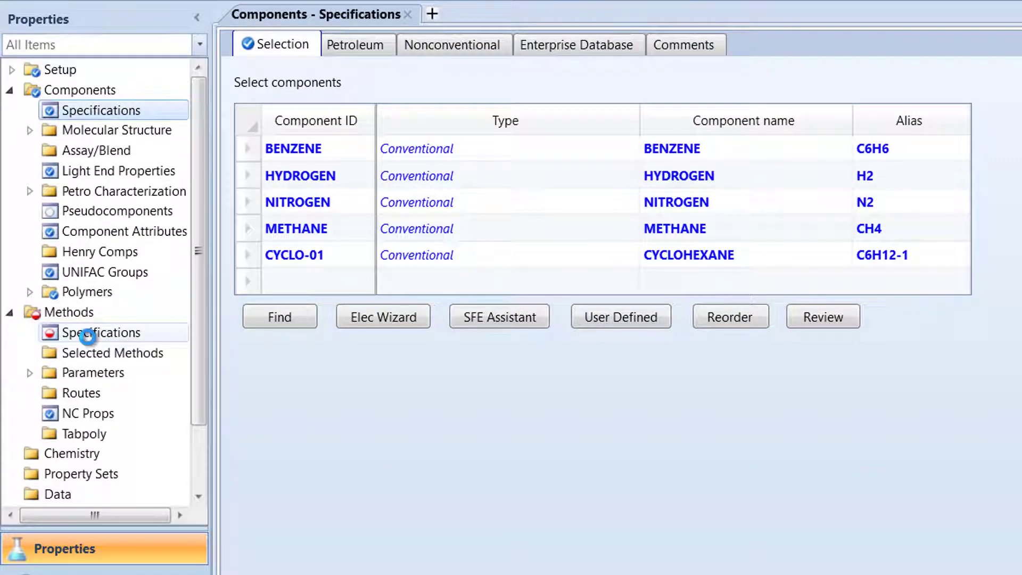
left_click(89, 338)
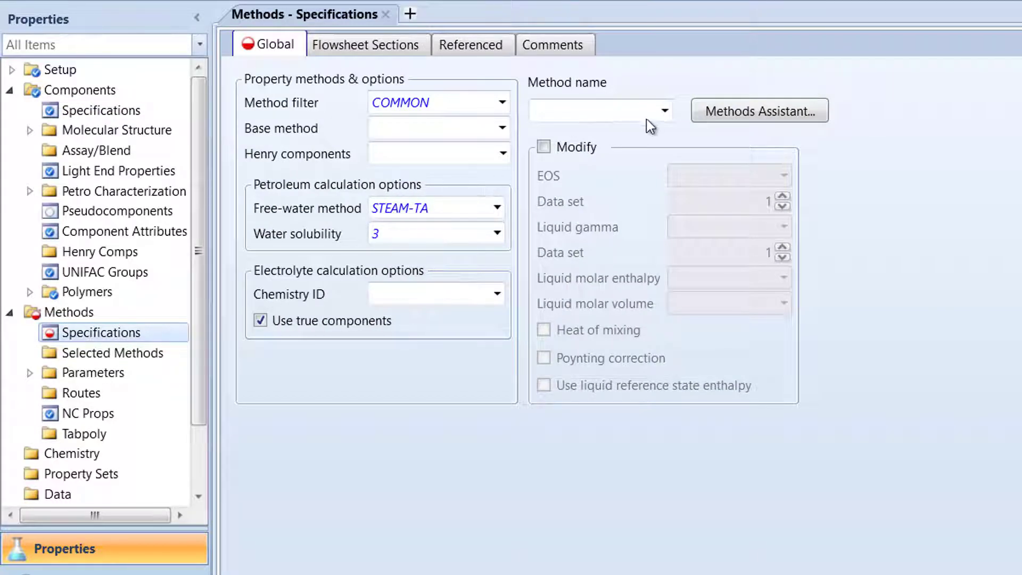
left_click(666, 110)
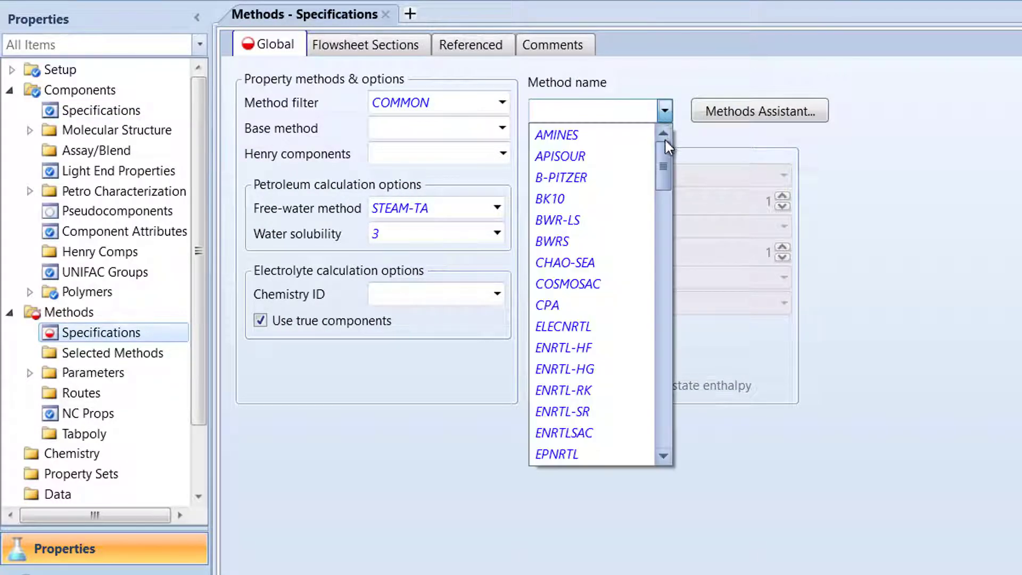
left_click_drag(664, 156, 664, 305)
left_click(617, 328)
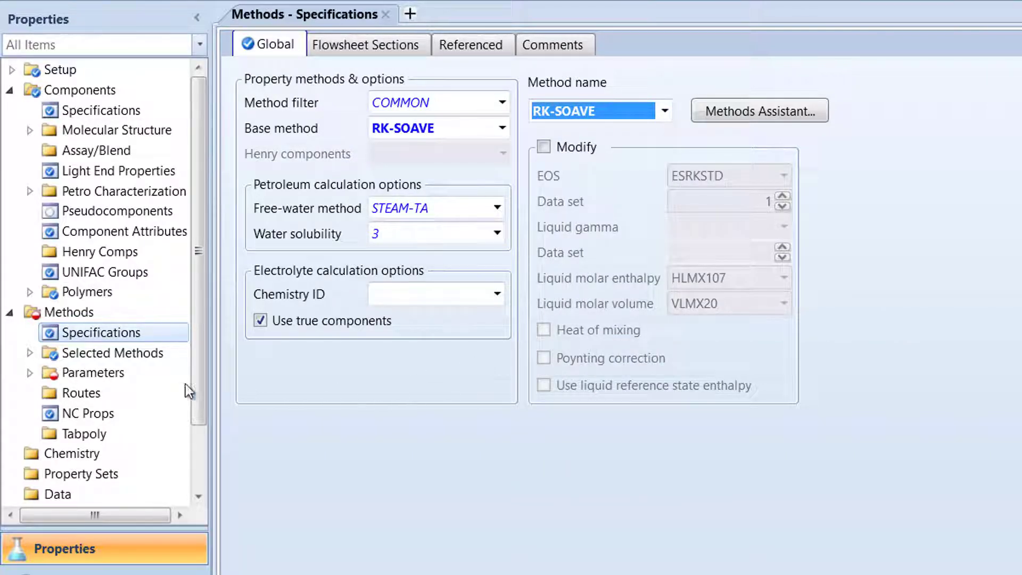
- Open the RKSKBV-1 set under Methods > Parameters > Binary Interaction
left_click(29, 372)
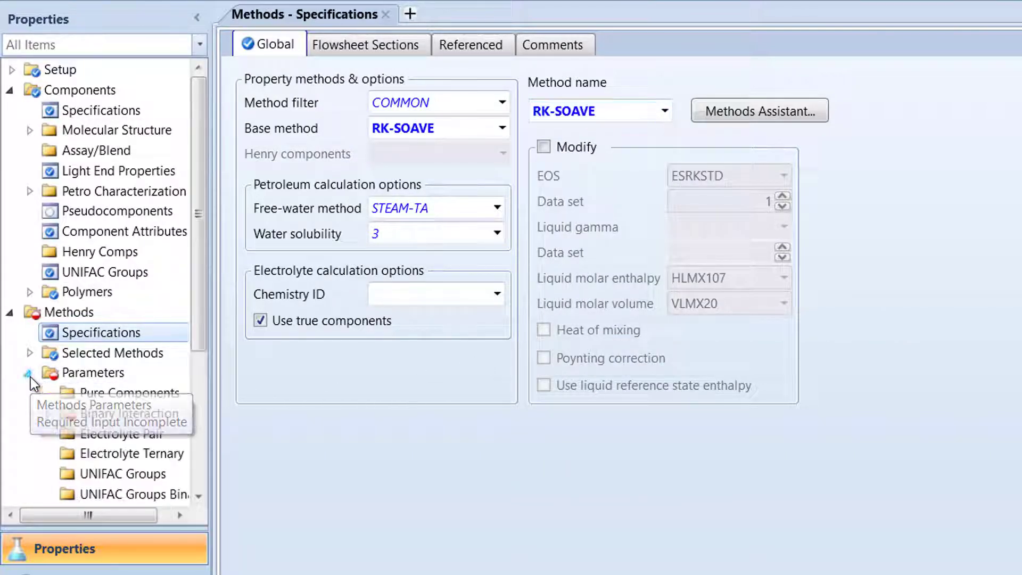
left_click(47, 413)
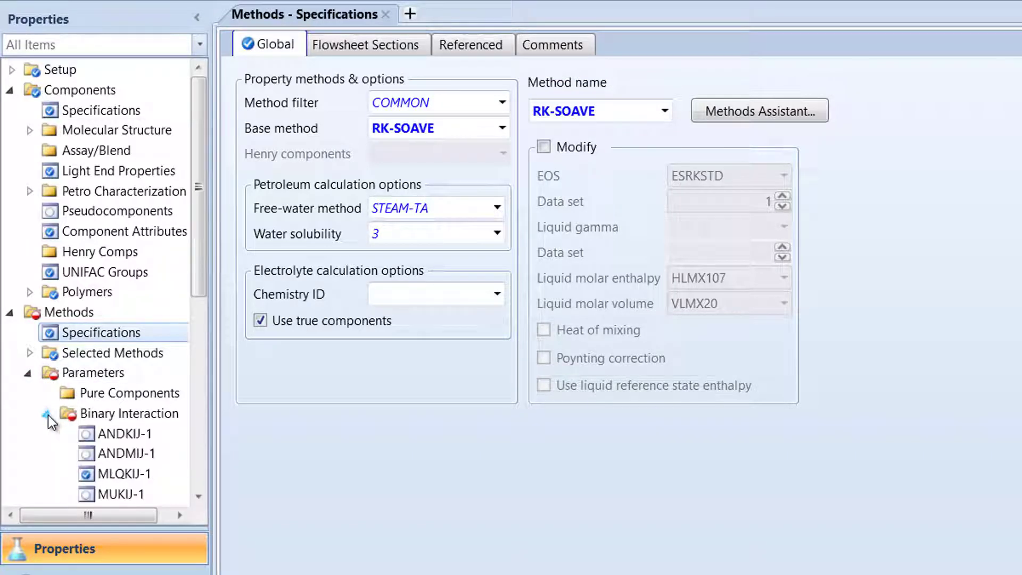
left_click_drag(200, 292, 193, 372)
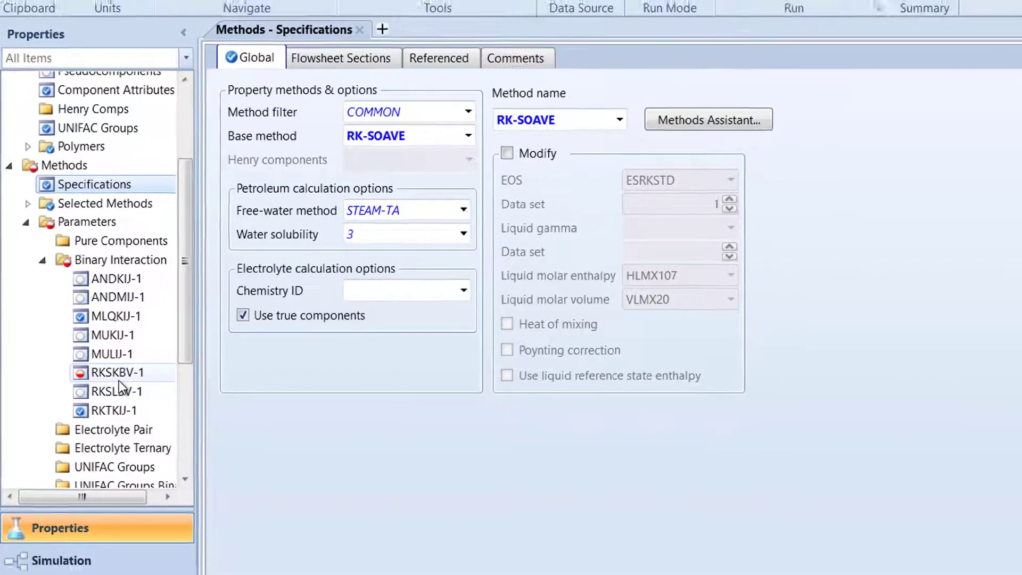
left_click(126, 388)
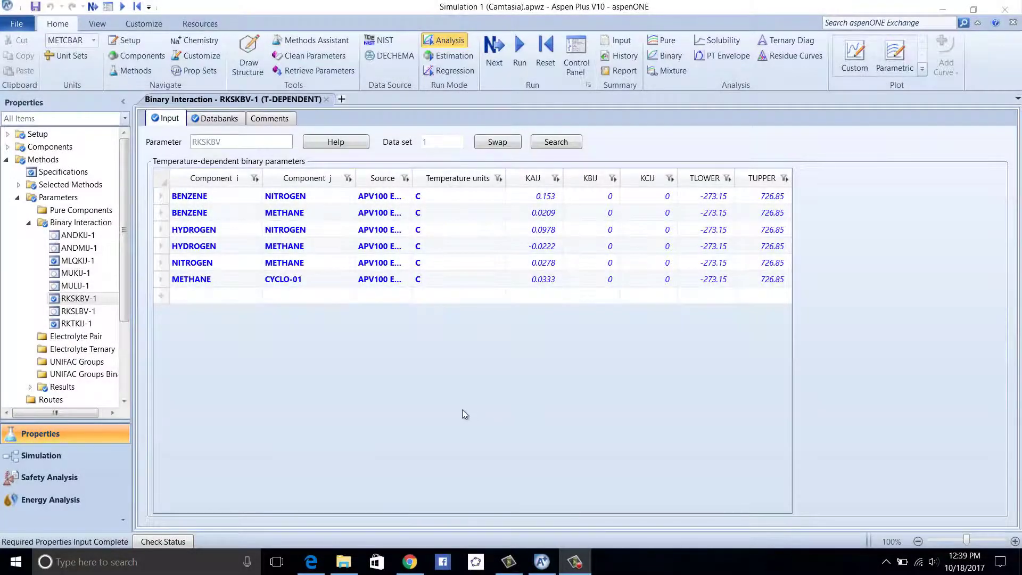
- Switch to the Simulation environment to show the empty Main Flowsheet
left_click(80, 456)
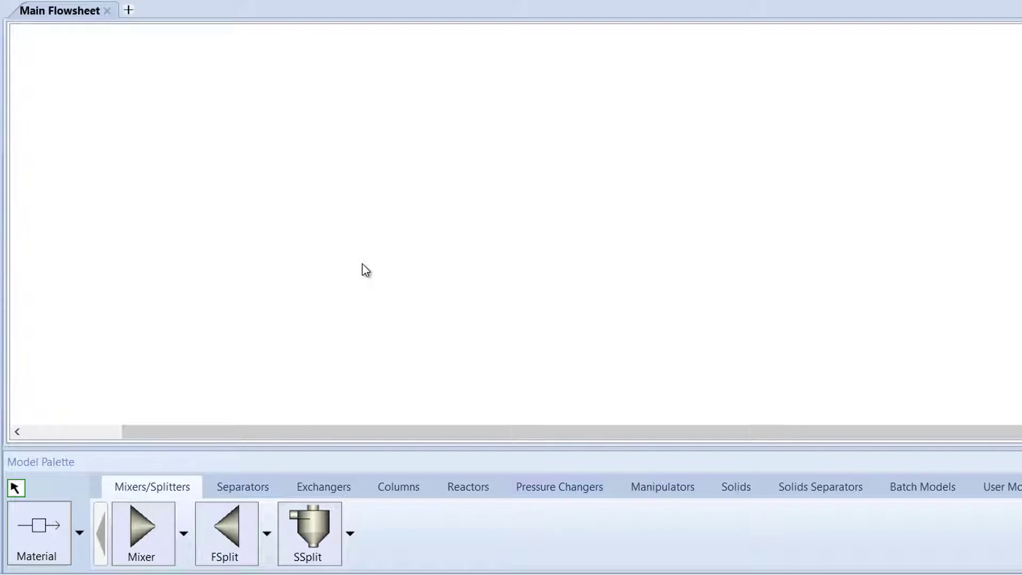
- Place a Mixer, a Pump below-left of it, and a Heater to its right
left_click(140, 540)
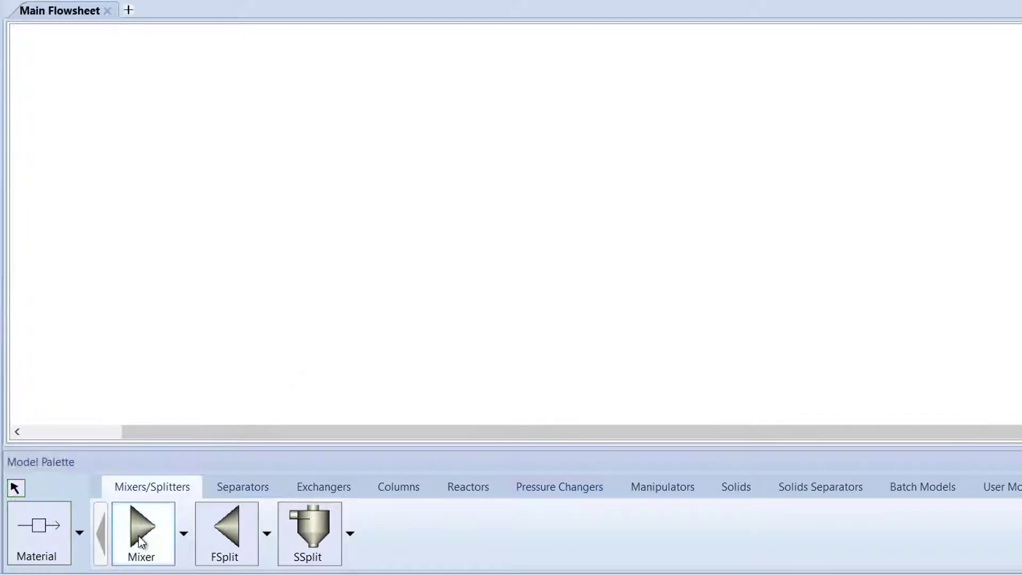
left_click(381, 215)
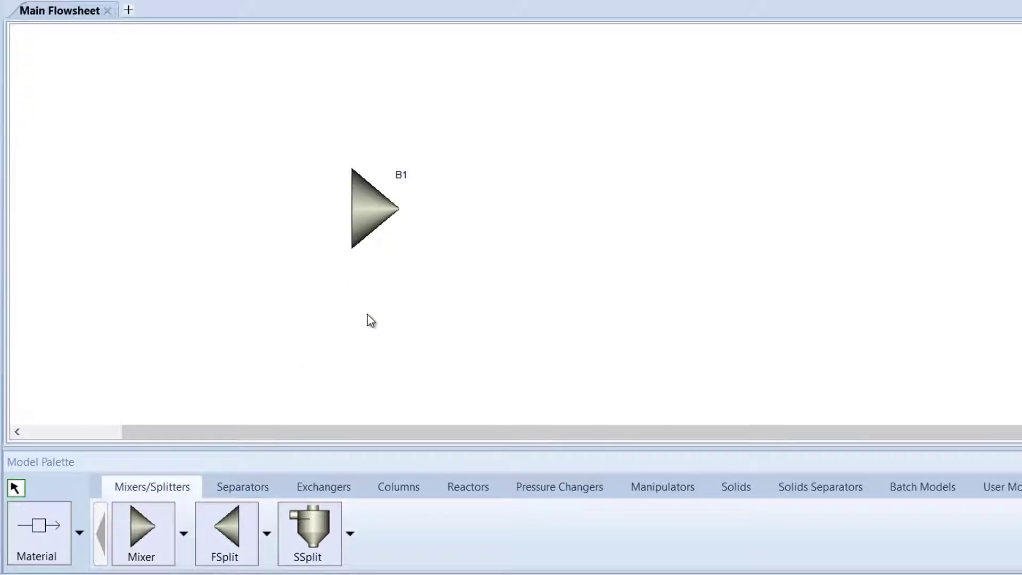
left_click(526, 493)
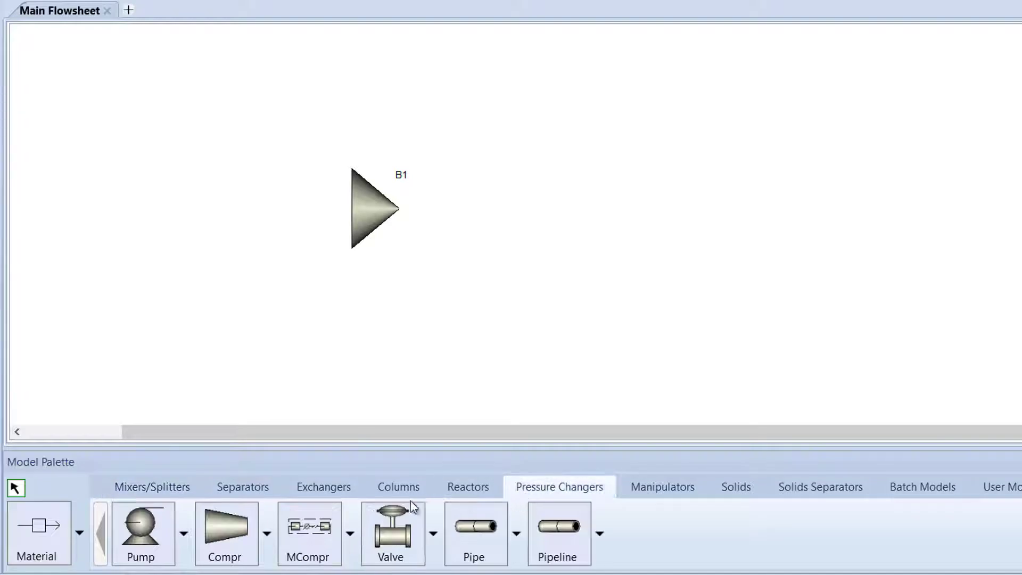
left_click(153, 536)
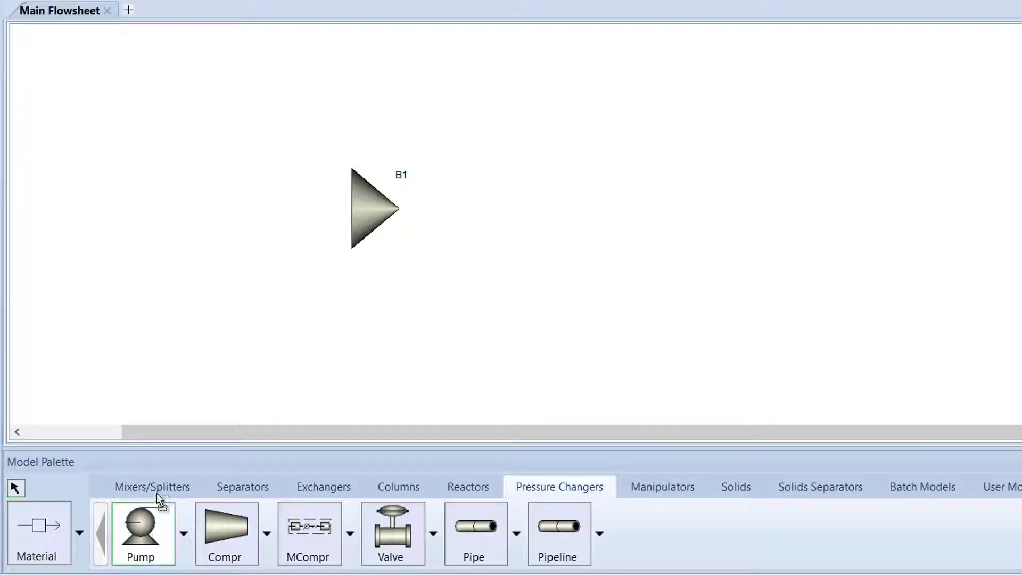
left_click(174, 339)
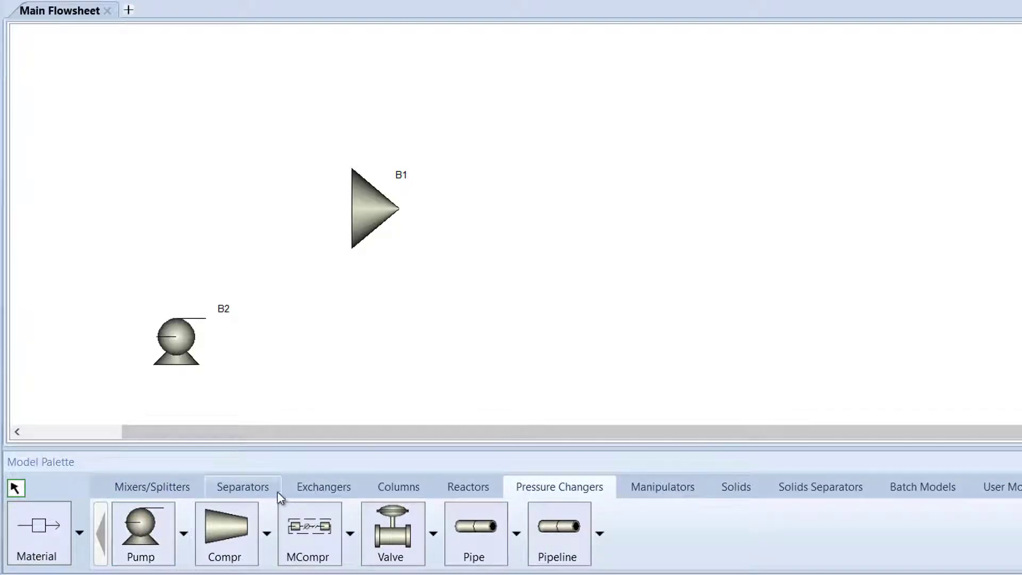
left_click(296, 489)
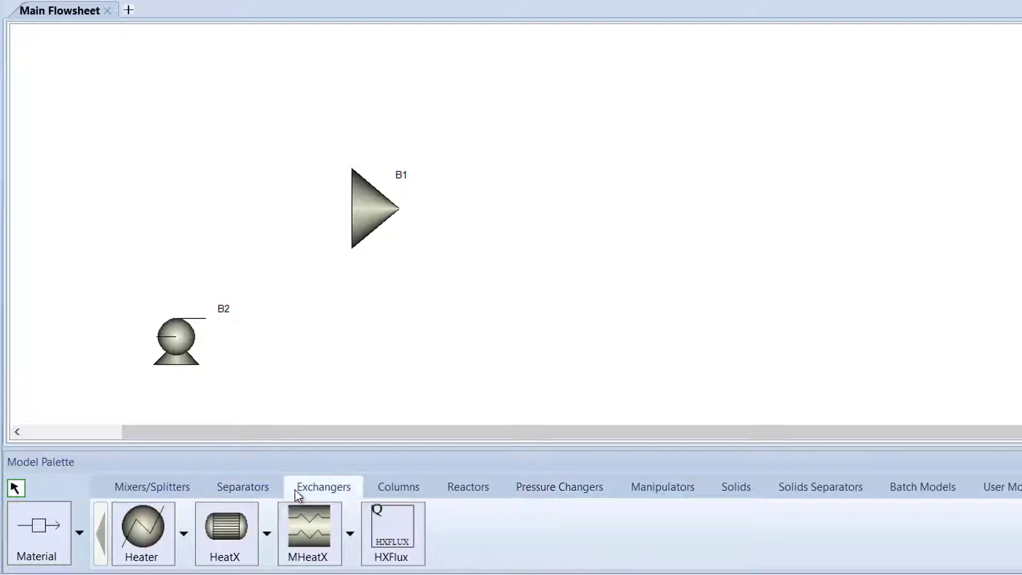
left_click(153, 541)
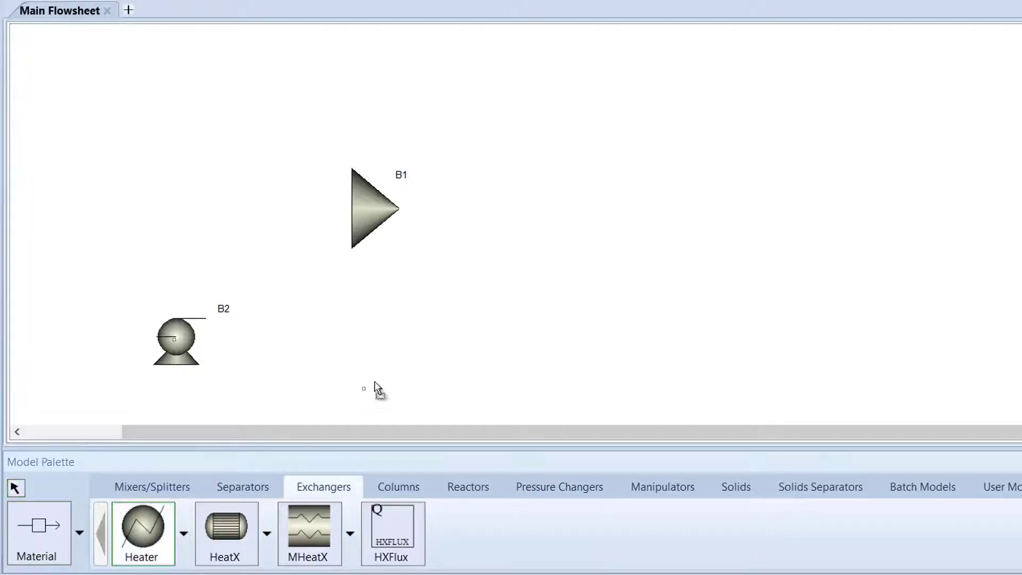
left_click(594, 218)
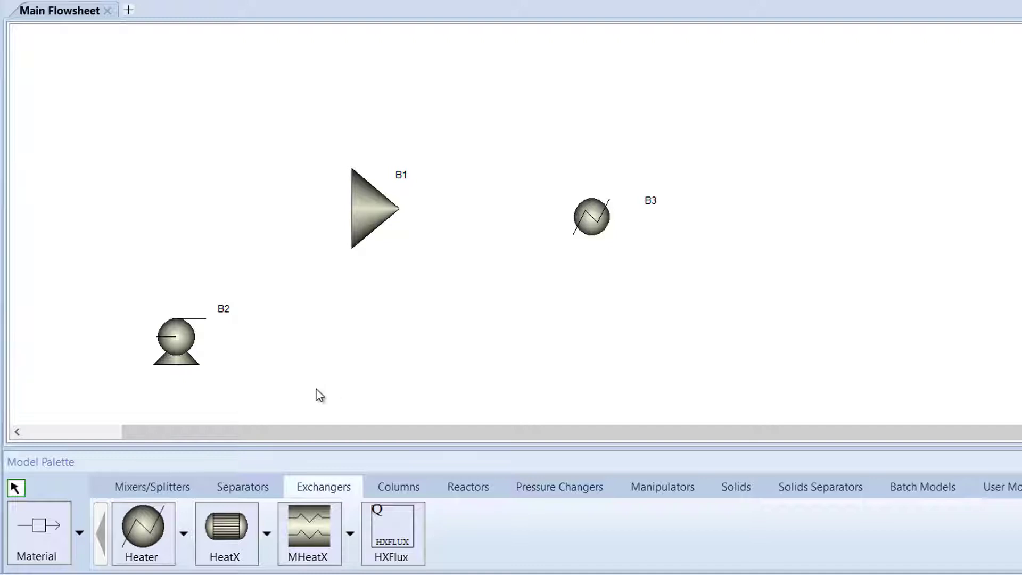
- Draw material streams S1 into the pump, S2 from pump to mixer, and S3 from mixer to heater
left_click(49, 514)
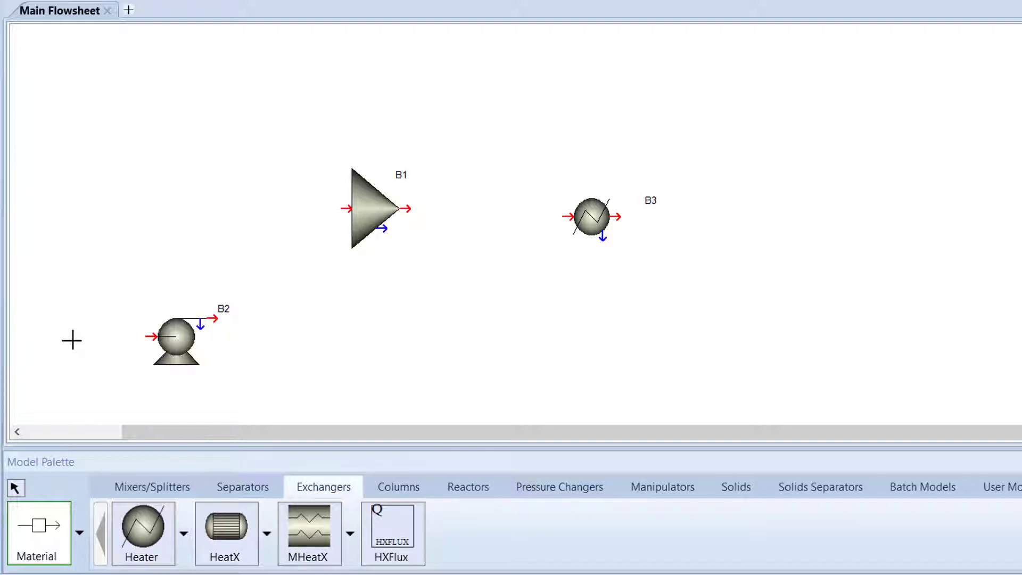
left_click(72, 338)
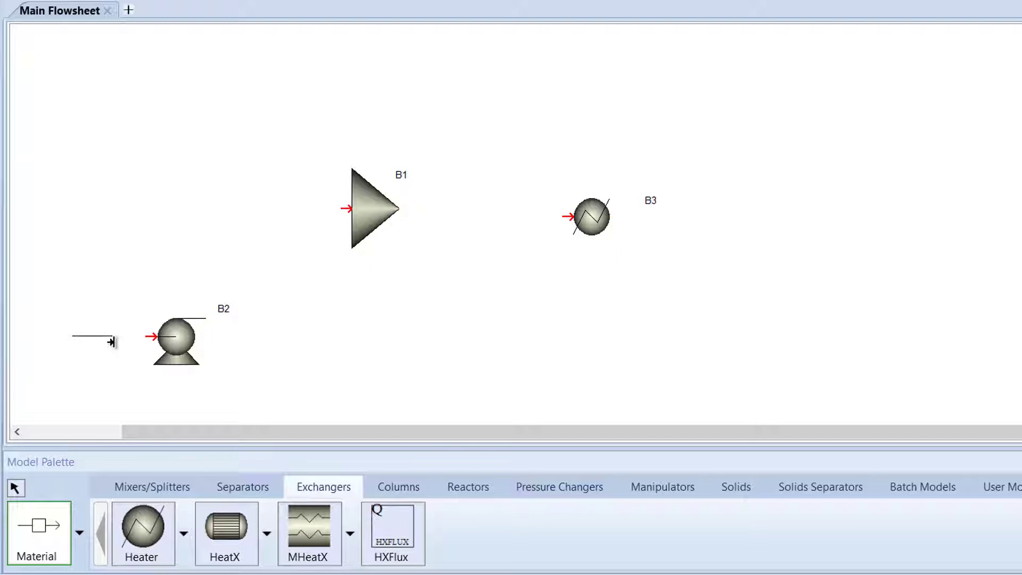
left_click(150, 337)
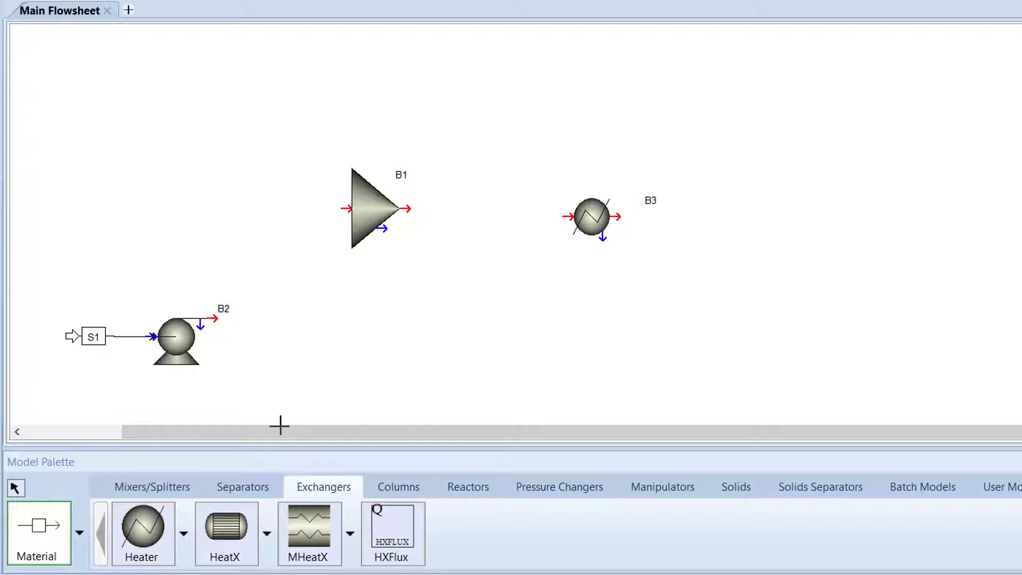
left_click(212, 318)
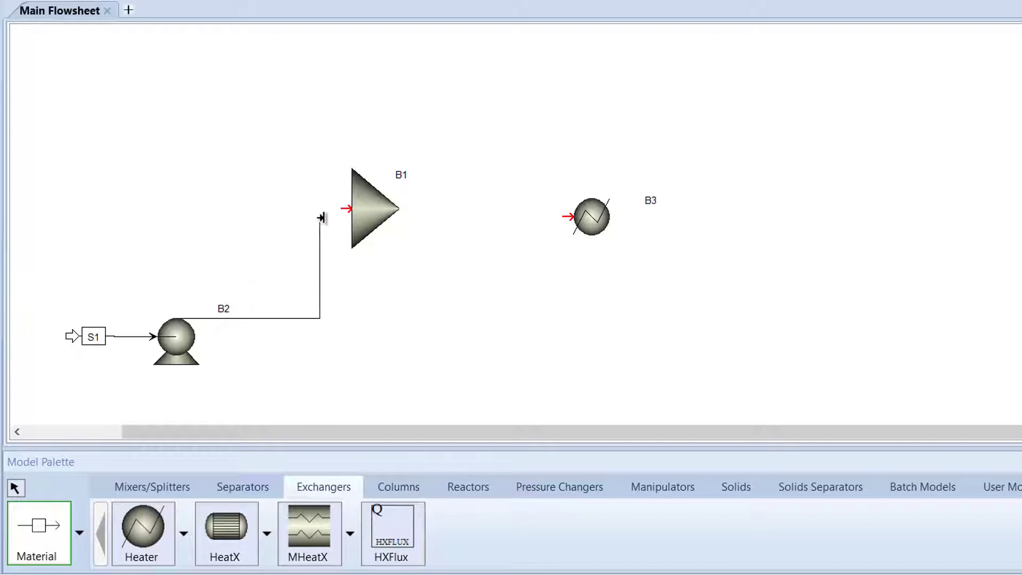
left_click(344, 208)
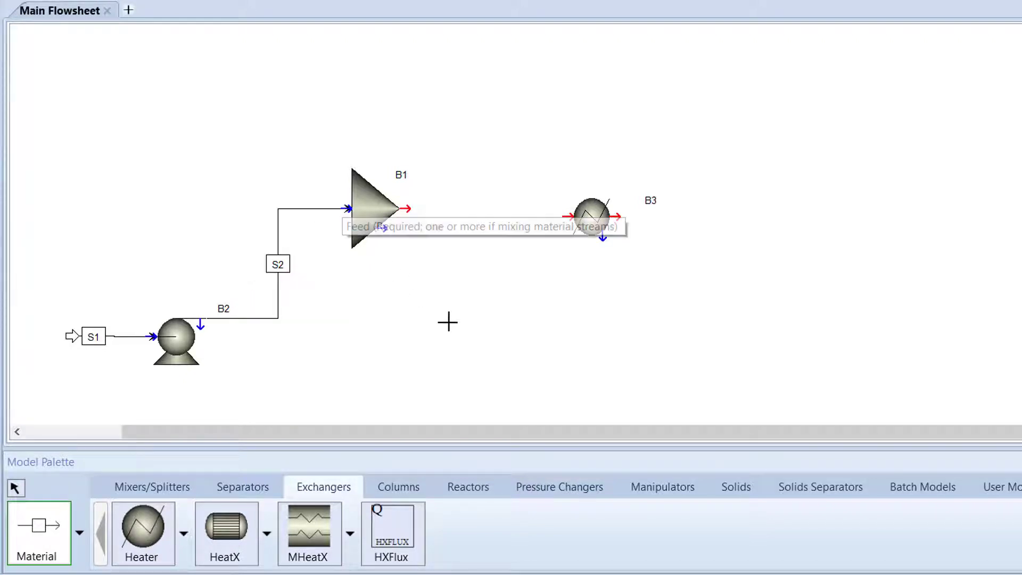
left_click(410, 208)
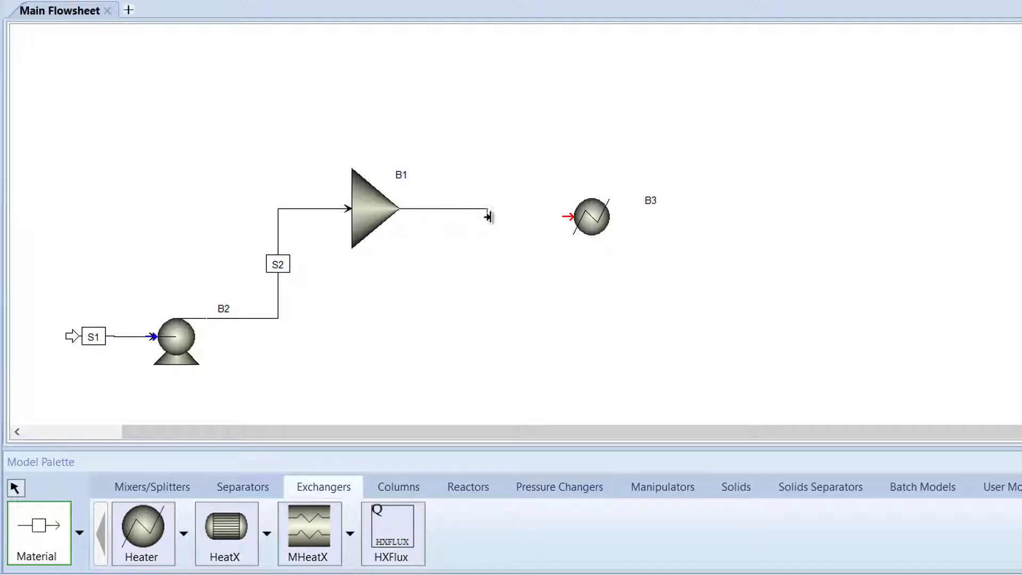
left_click(562, 217)
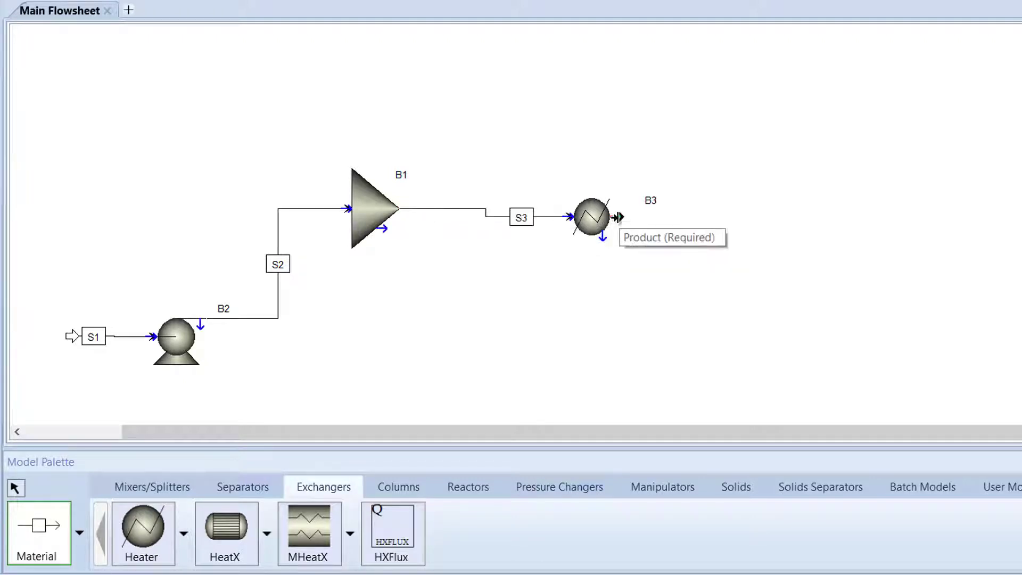
- Add product stream S4 from the heater and second feed S5 into the mixer
left_click(612, 217)
left_click(733, 216)
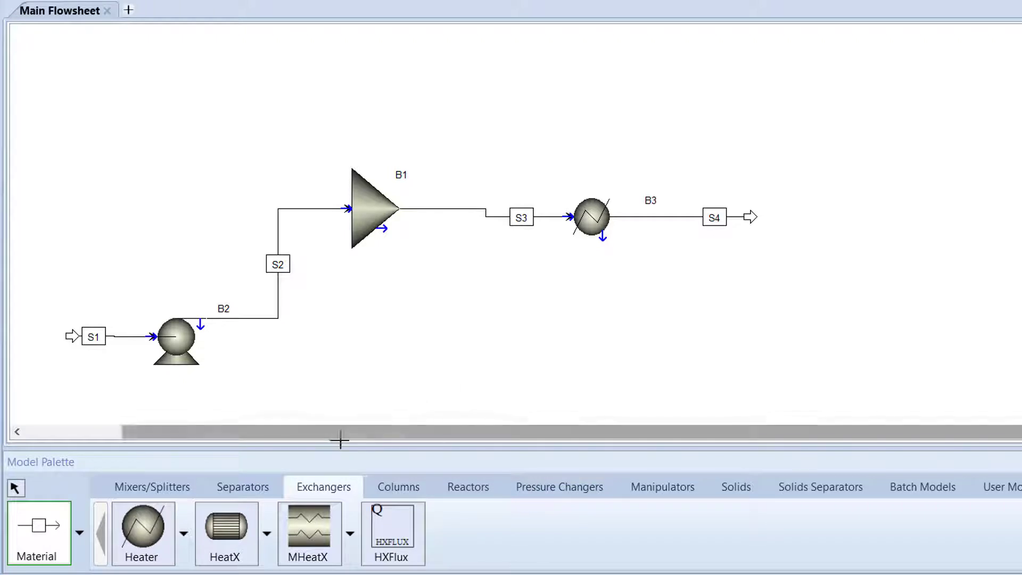
left_click_drag(337, 438, 239, 440)
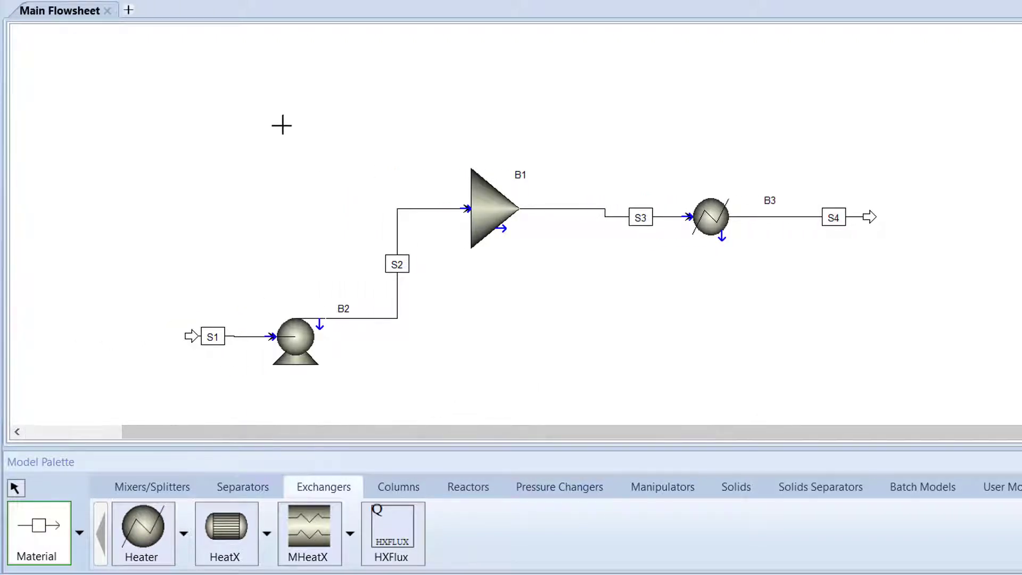
left_click(262, 123)
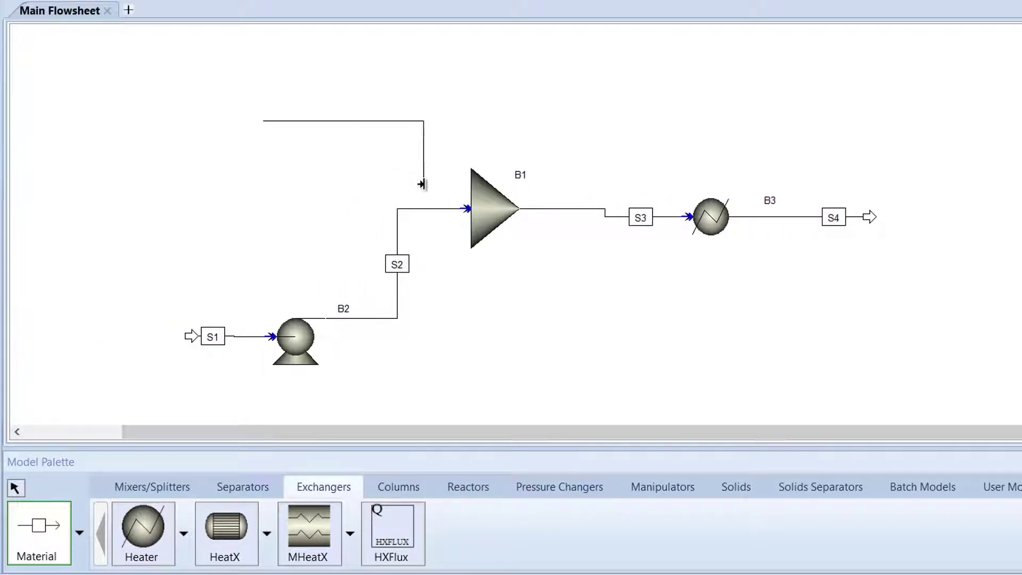
left_click(467, 209)
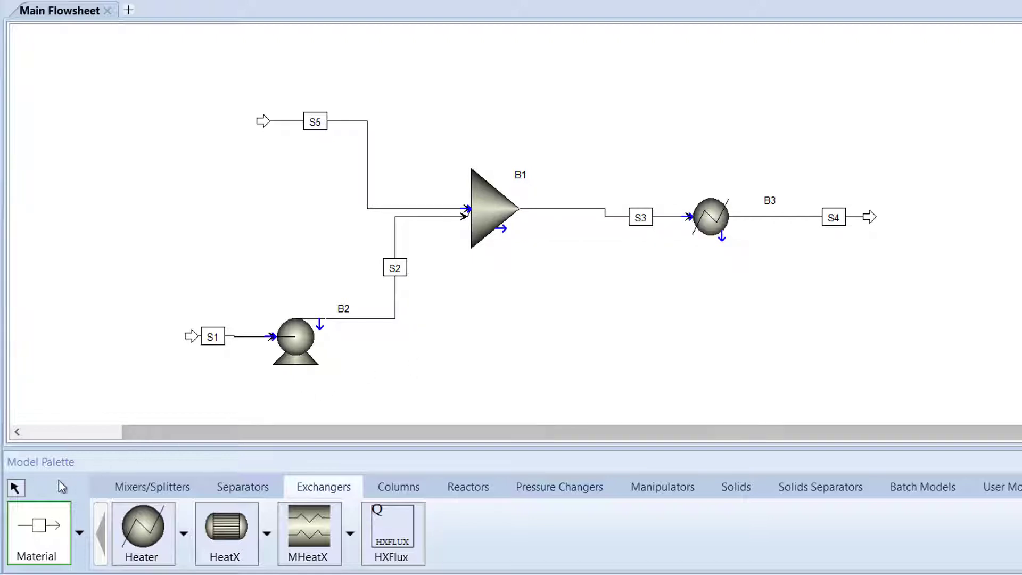
left_click(16, 489)
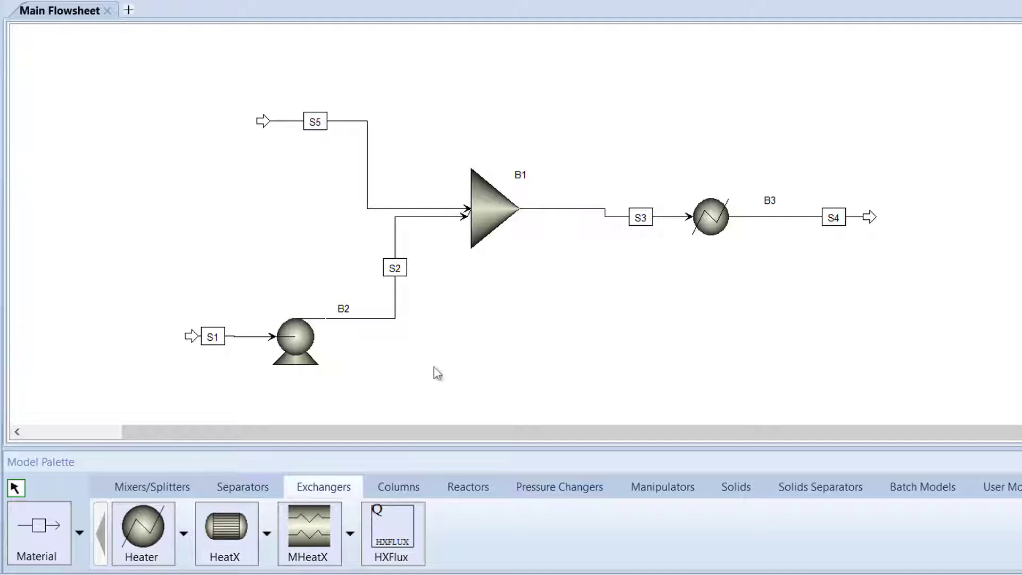
- Rename stream S1 to 1-C6H6 and the pump to B2-PUMP
double_click(213, 339)
type("1-C6H6")
key("Return")
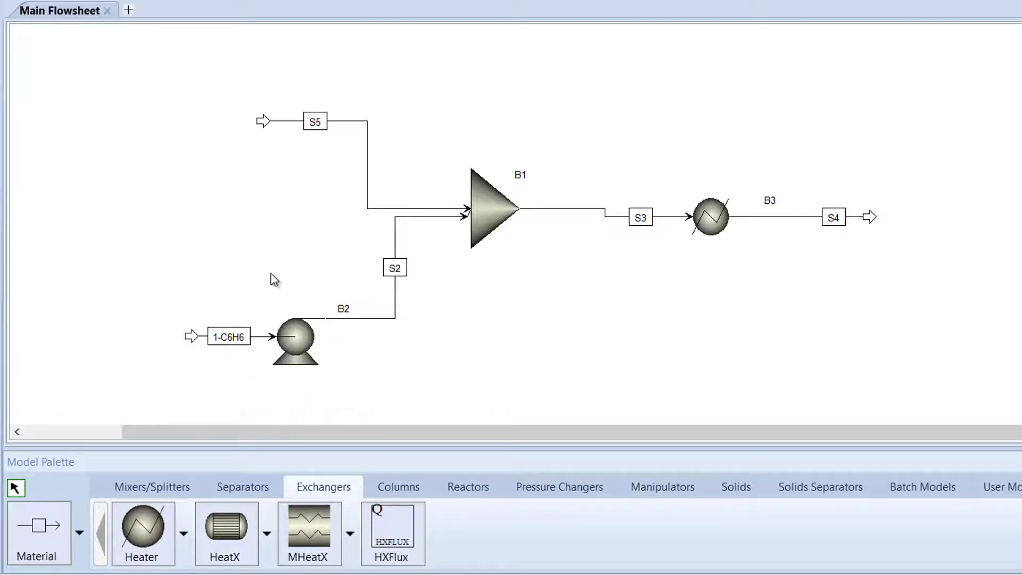
double_click(346, 311)
key("End")
type("-PUMP")
key("Return")
- Rename stream S2 to 2-C6H6 and stream S5 to 5-H2
left_click(400, 271)
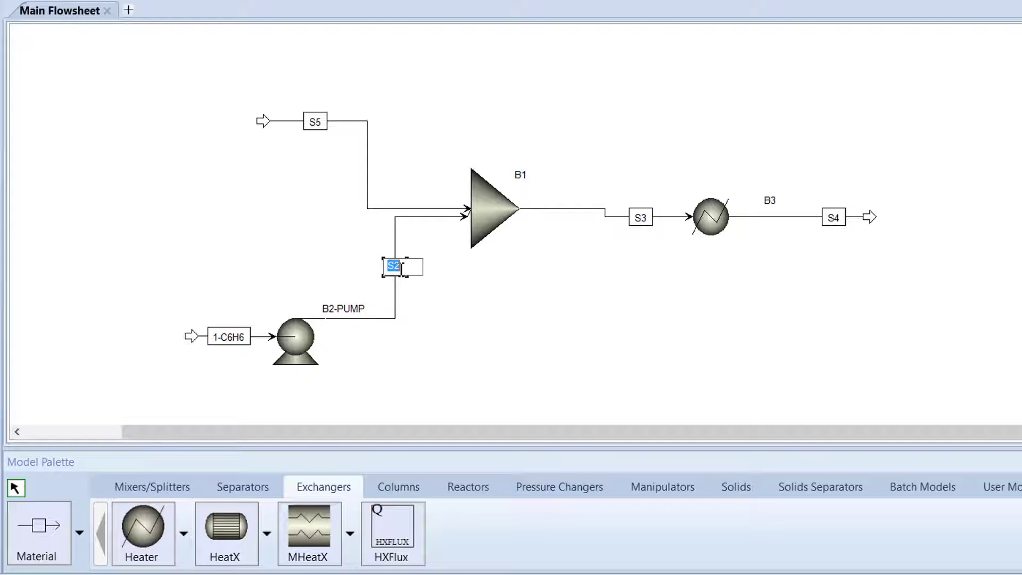
type("2-C6H6")
key("Return")
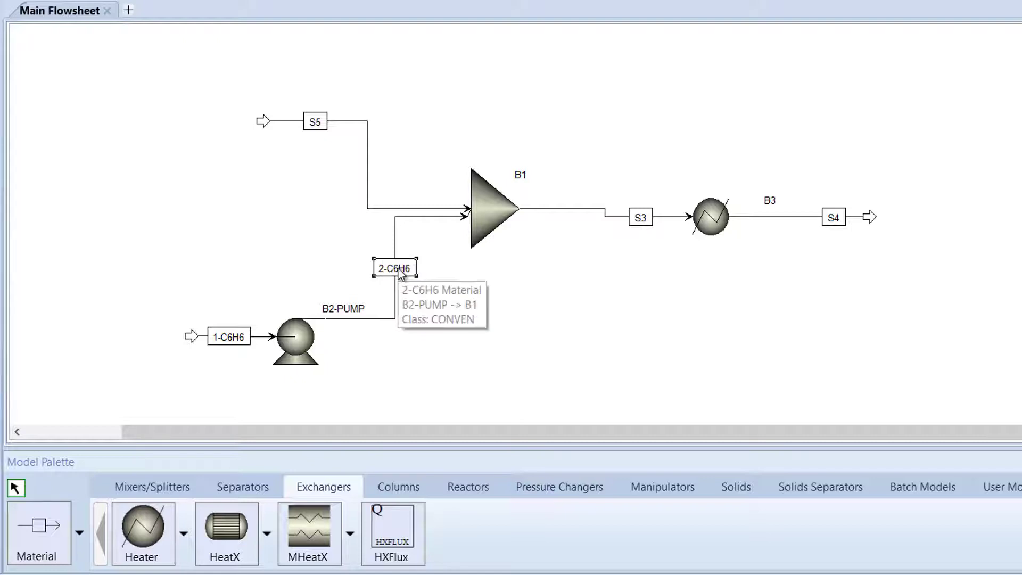
left_click(323, 122)
key("ctrl+m")
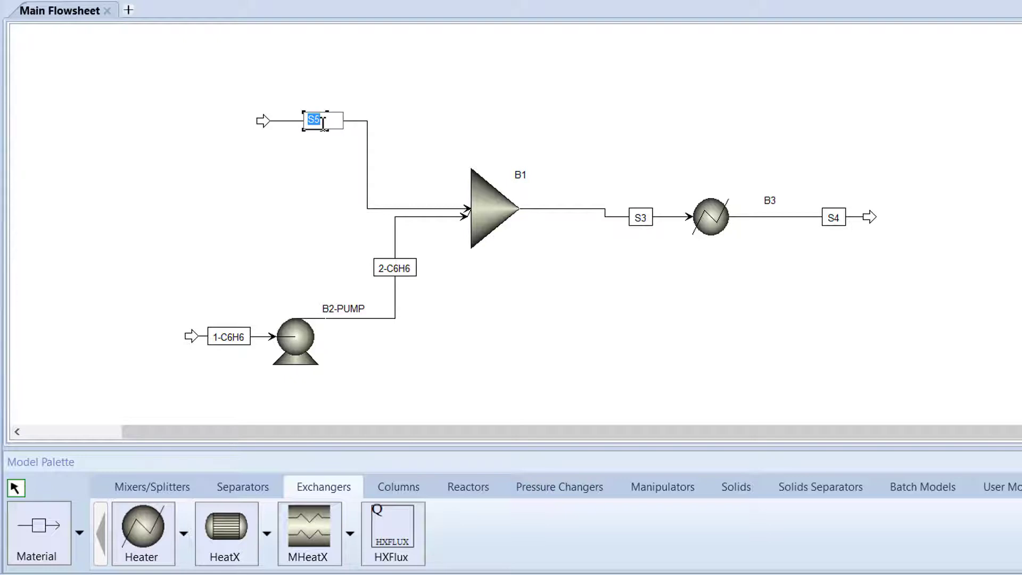
type("5-H2")
key("Return")
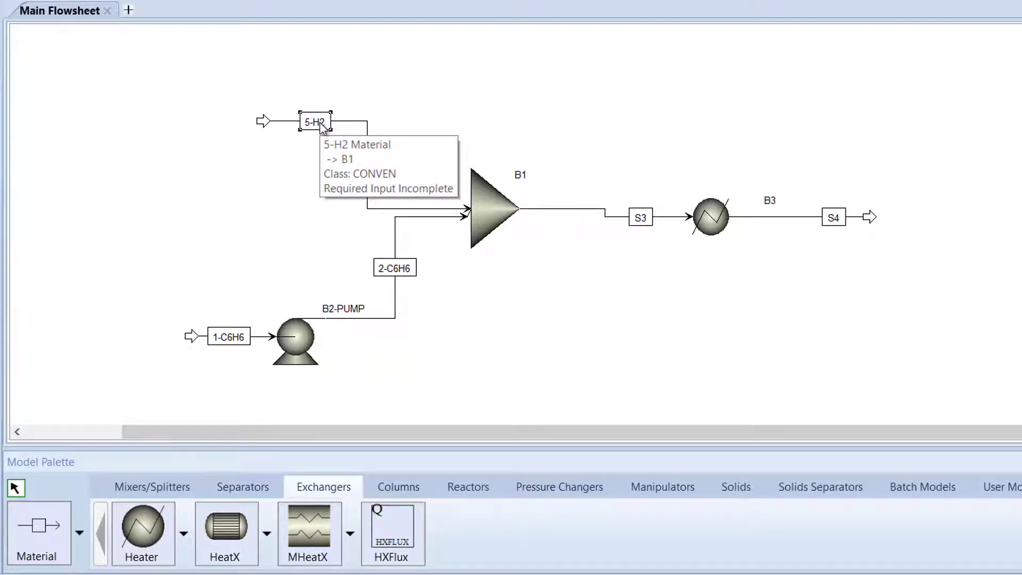
- Rename the mixer to B1-MIXER and stream S3 to 3-MIX
left_click(523, 175)
key("ctrl+m")
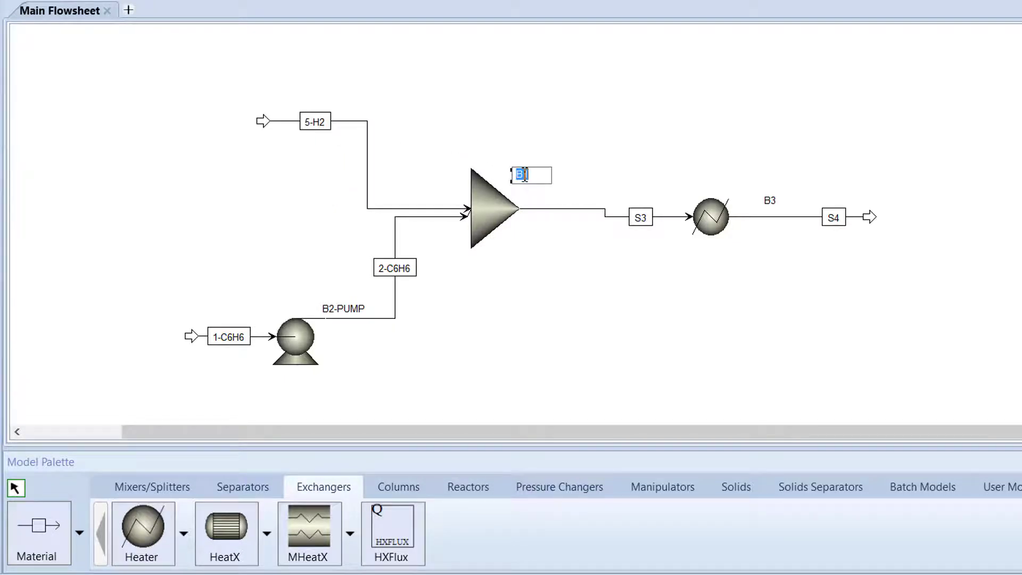
type("B1-MIXER")
key("Return")
left_click(639, 218)
key("ctrl+m")
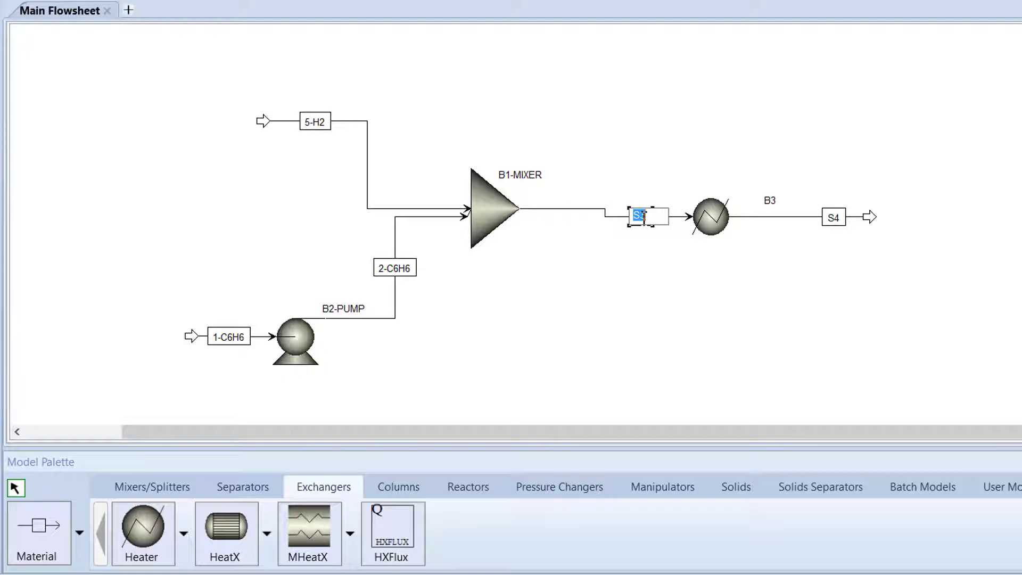
type("3-MIX")
key("Return")
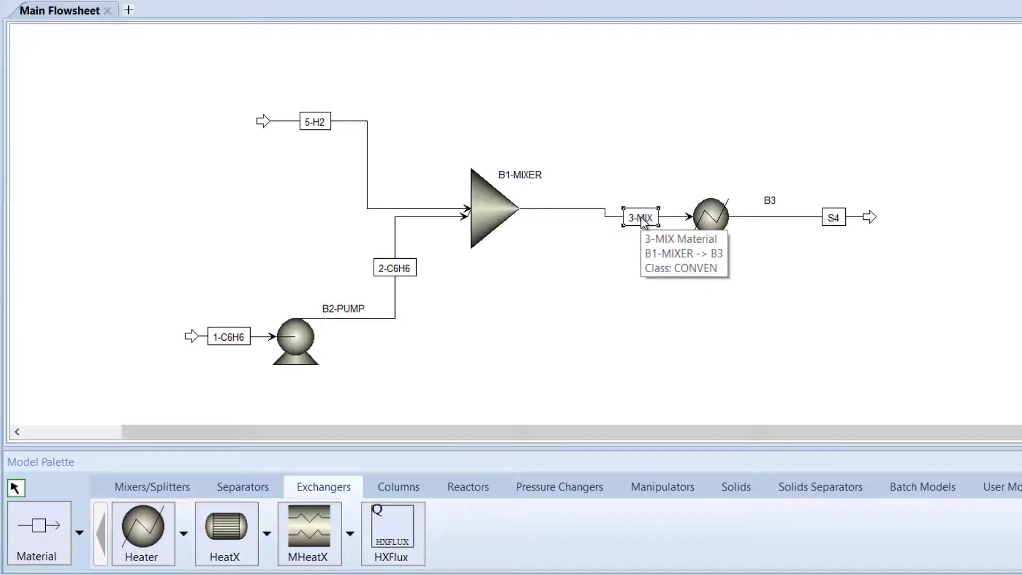
- Rename the heater to B3-HEAT, with its label above it, and stream S4 to 4-MIXHOT
left_click(770, 200)
key("ctrl+m")
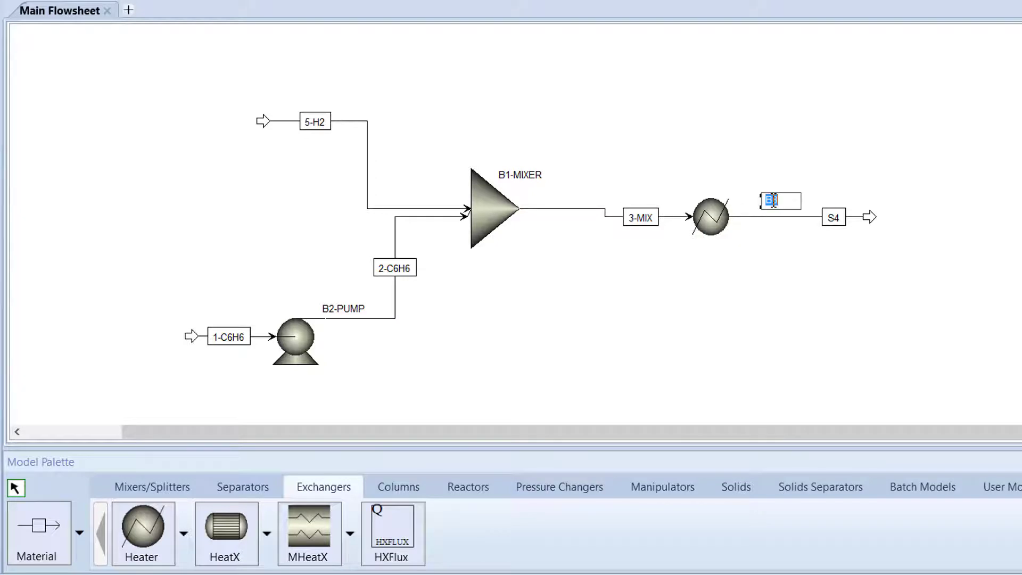
type("B3-HEAT")
key("Return")
left_click_drag(773, 204, 713, 183)
left_click(835, 220)
left_click(834, 219)
type("4-MIXHOT")
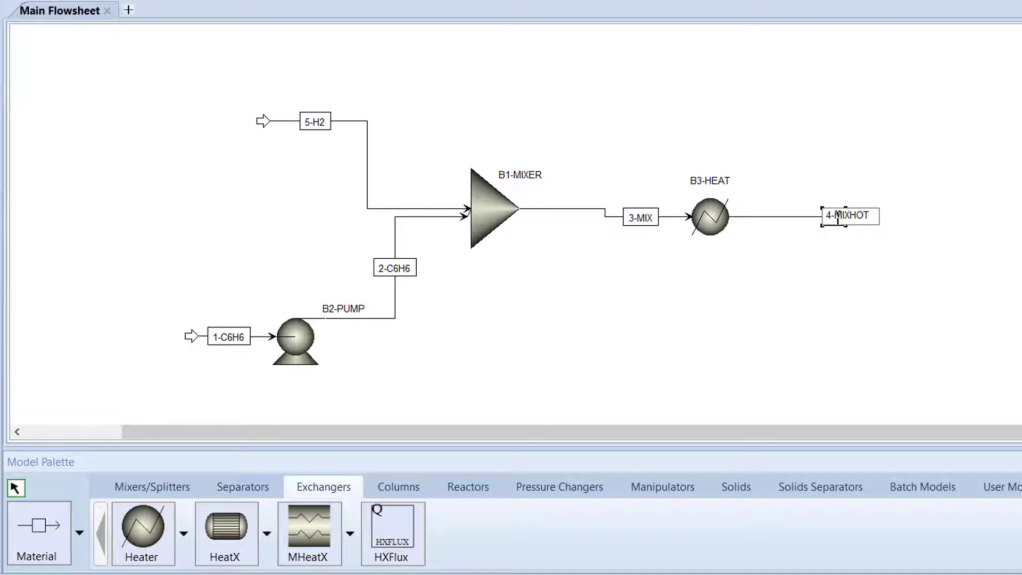
key("Return")
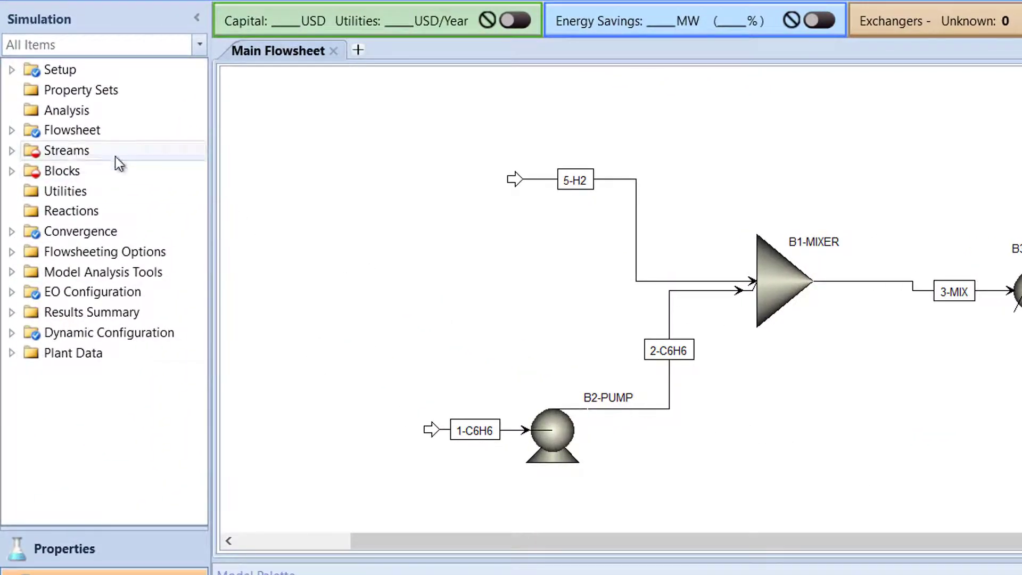
- Open the 1-C6H6 stream input and set its temperature to 25 C and pressure to 1.5 bar
left_click(12, 151)
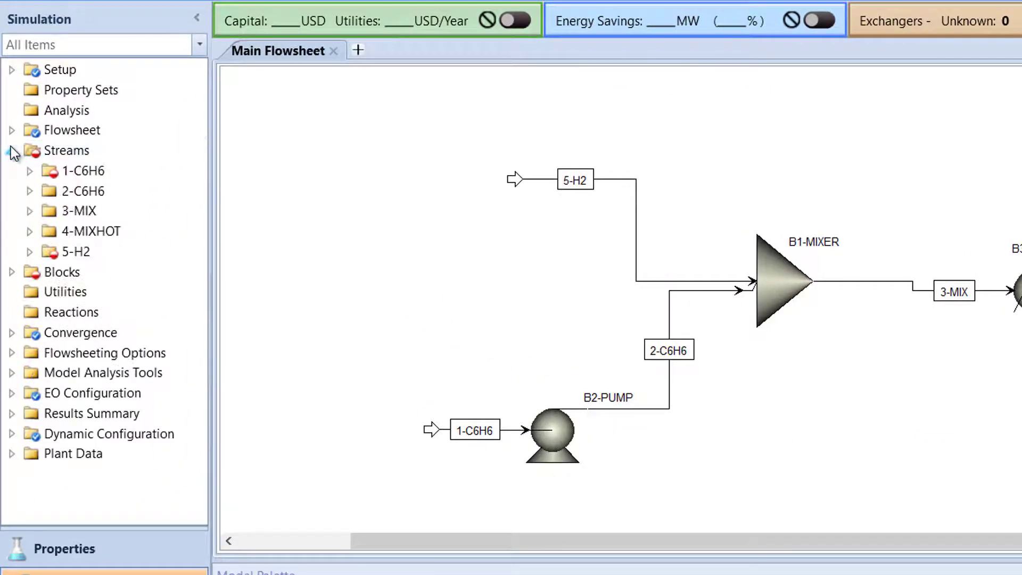
left_click(91, 172)
double_click(91, 175)
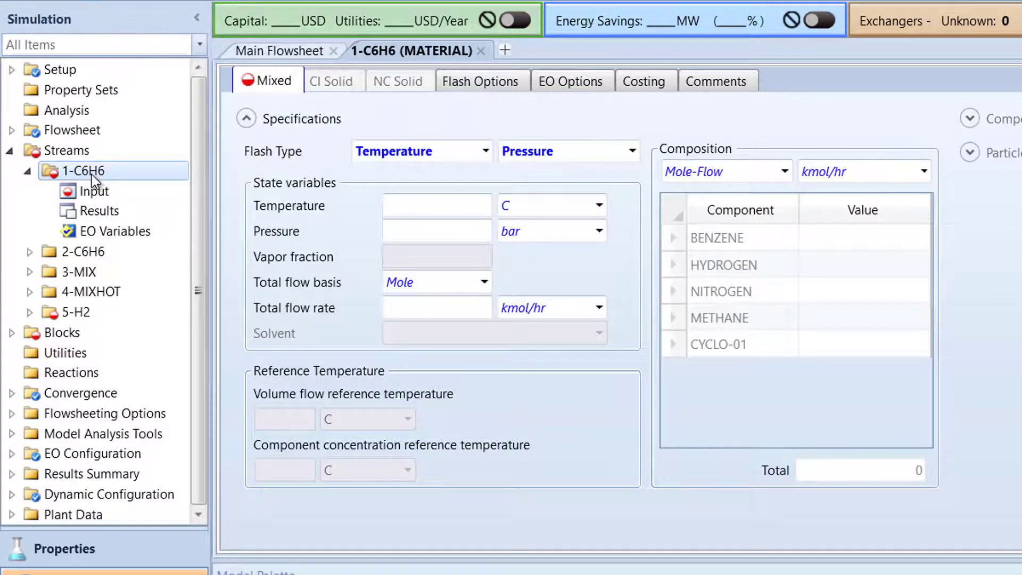
left_click(434, 198)
type("25")
key("Return")
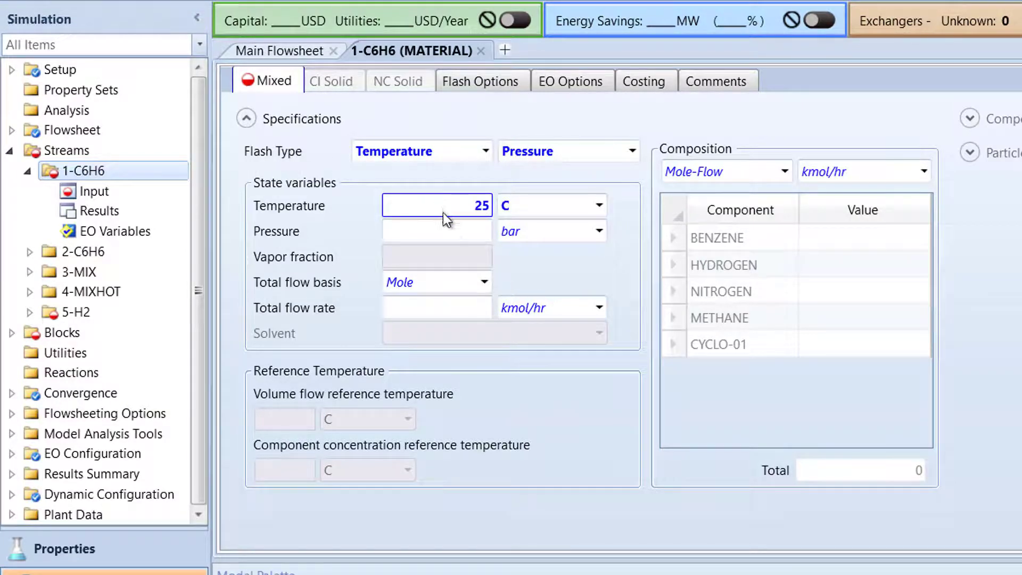
left_click(452, 238)
type("1")
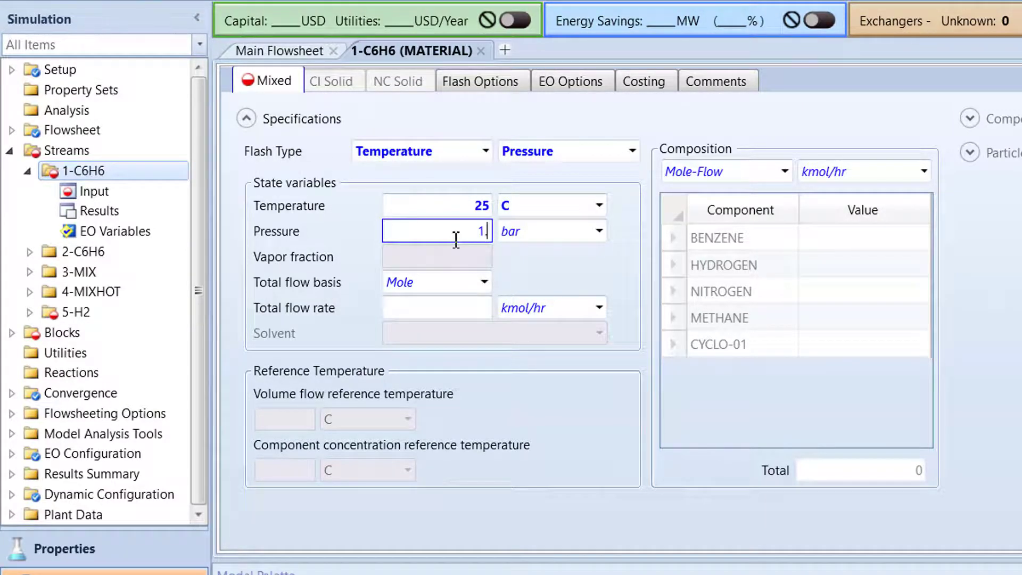
type(".5")
key("Return")
- Set a mass-basis total flow of 7105 kg/hr and a BENZENE mass fraction of 1
left_click(489, 286)
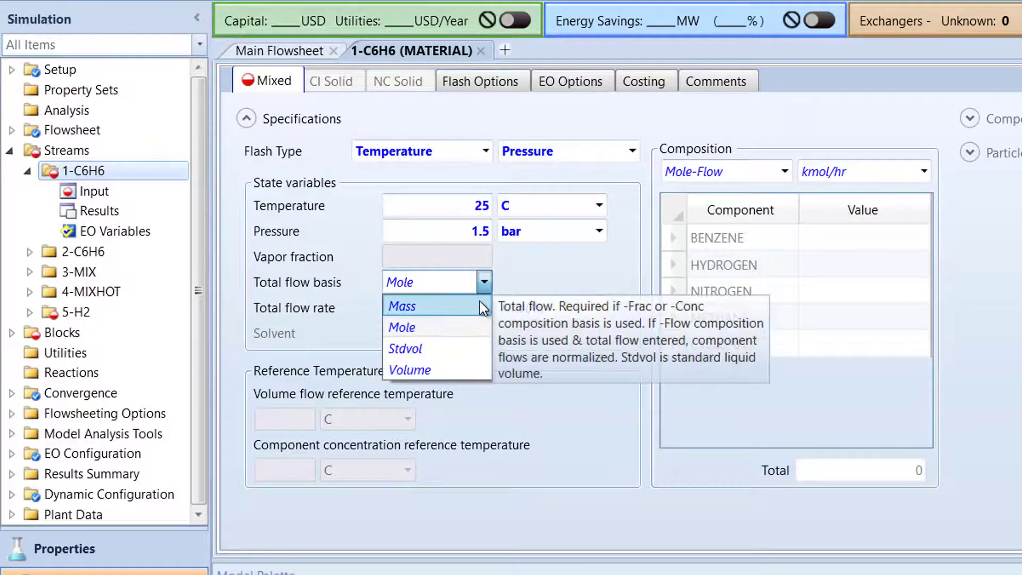
left_click(479, 301)
left_click(471, 310)
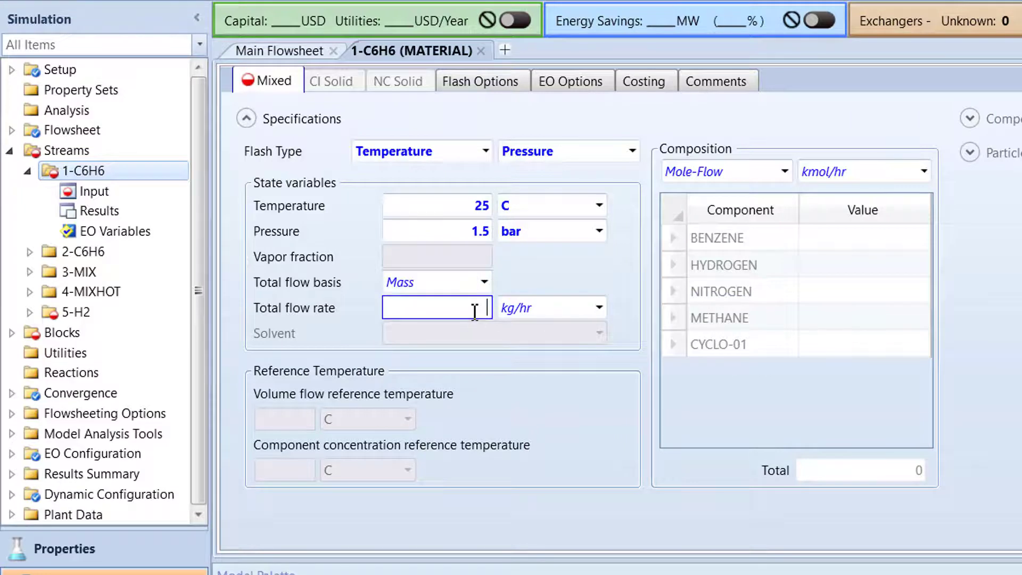
type("7105")
key("Return")
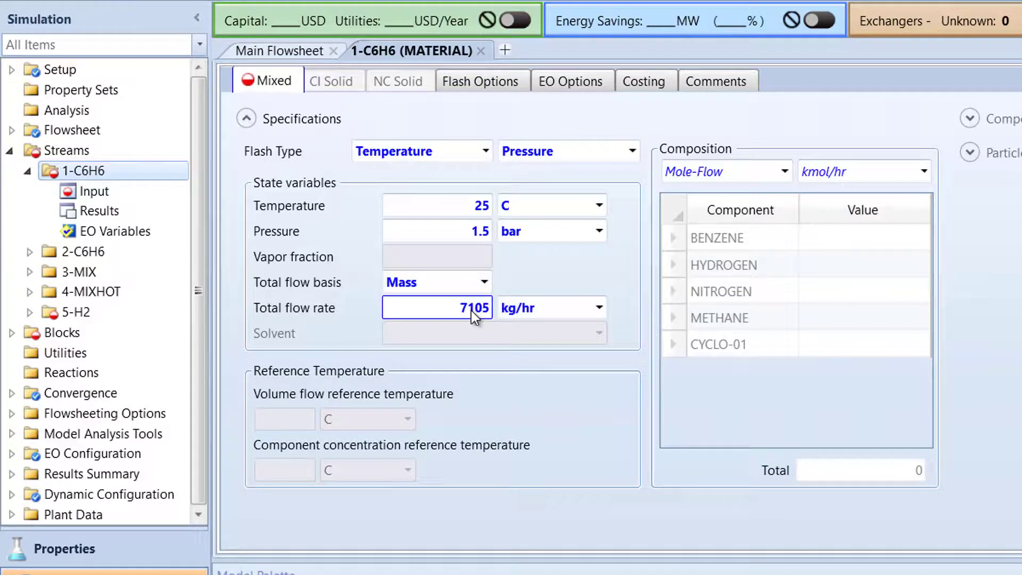
left_click(782, 172)
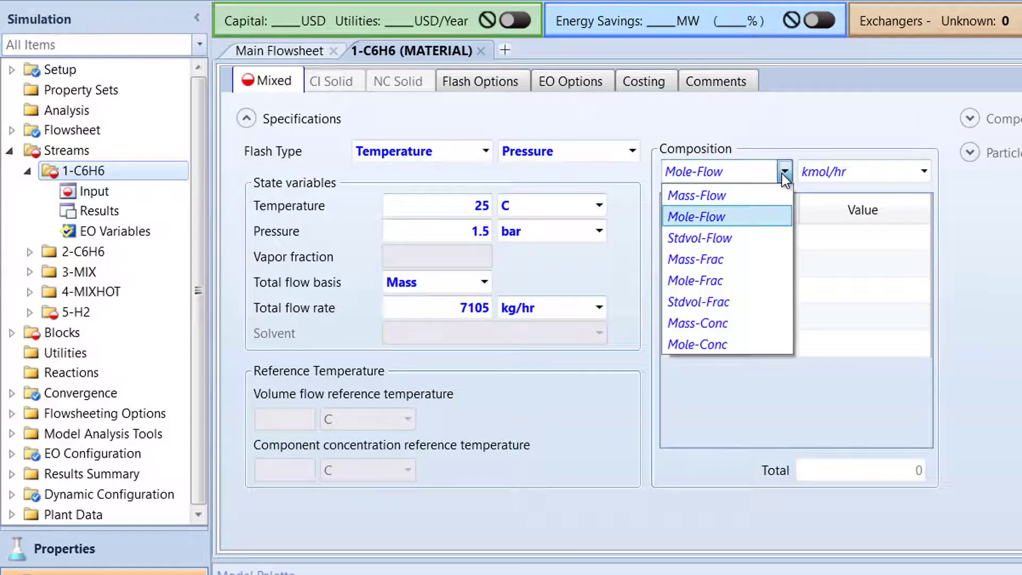
left_click(734, 260)
left_click(869, 243)
type("1")
key("Return")
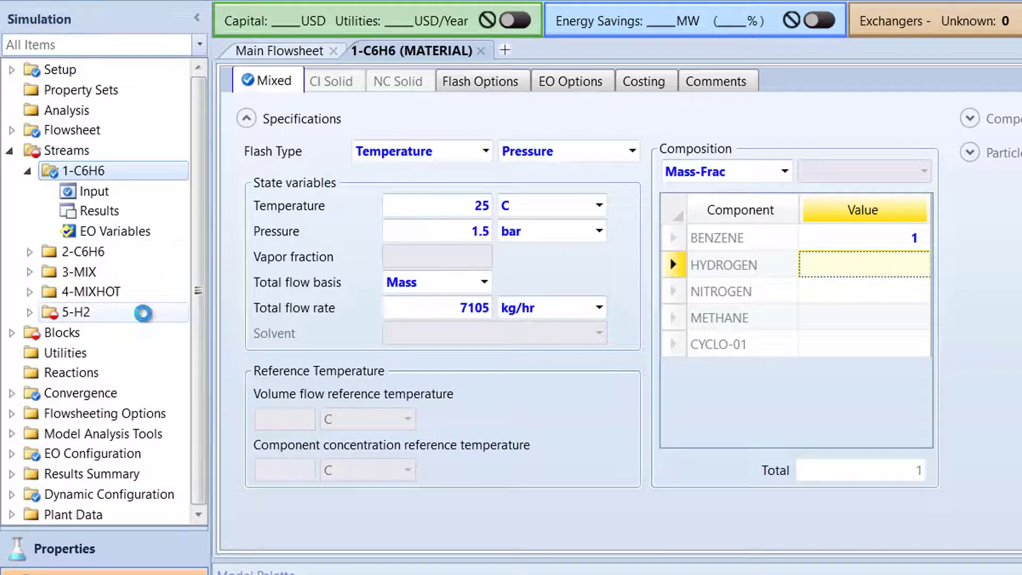
- Set the 5-H2 feed to 49 C, 23 bar and a total flow of 308 kmol/hr
double_click(143, 313)
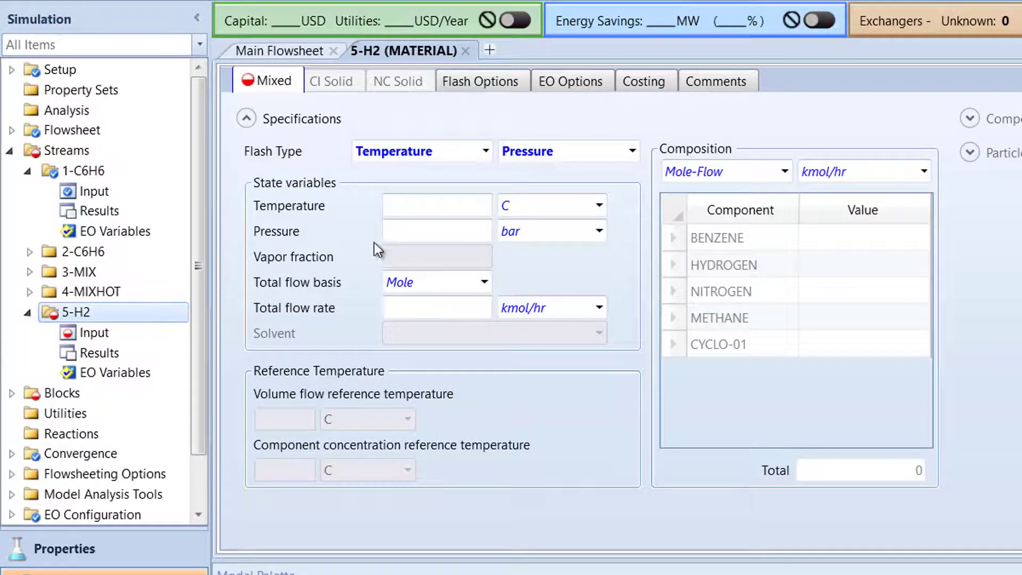
left_click(444, 206)
type("49")
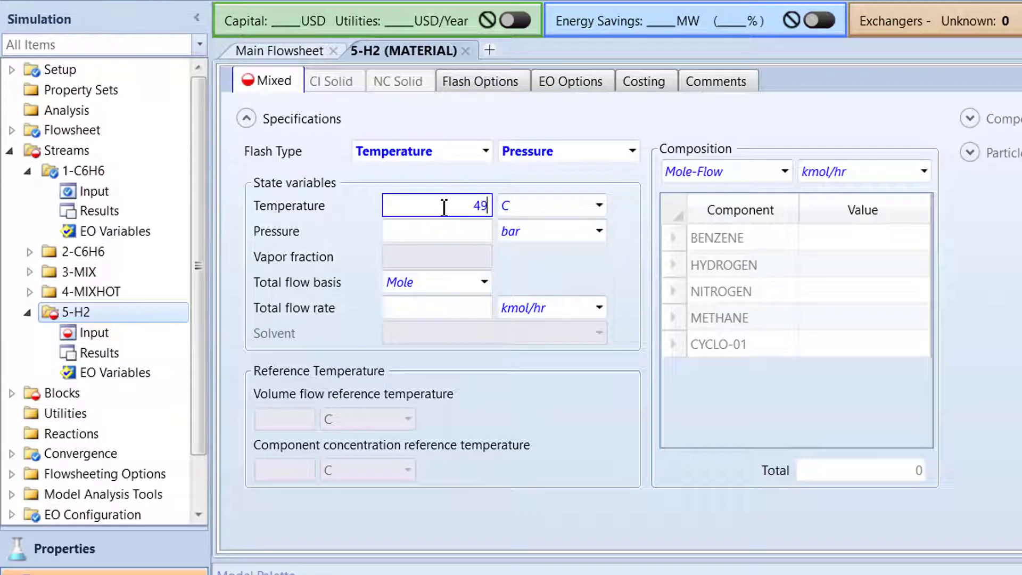
key("Return")
left_click(449, 232)
type("23")
key("Return")
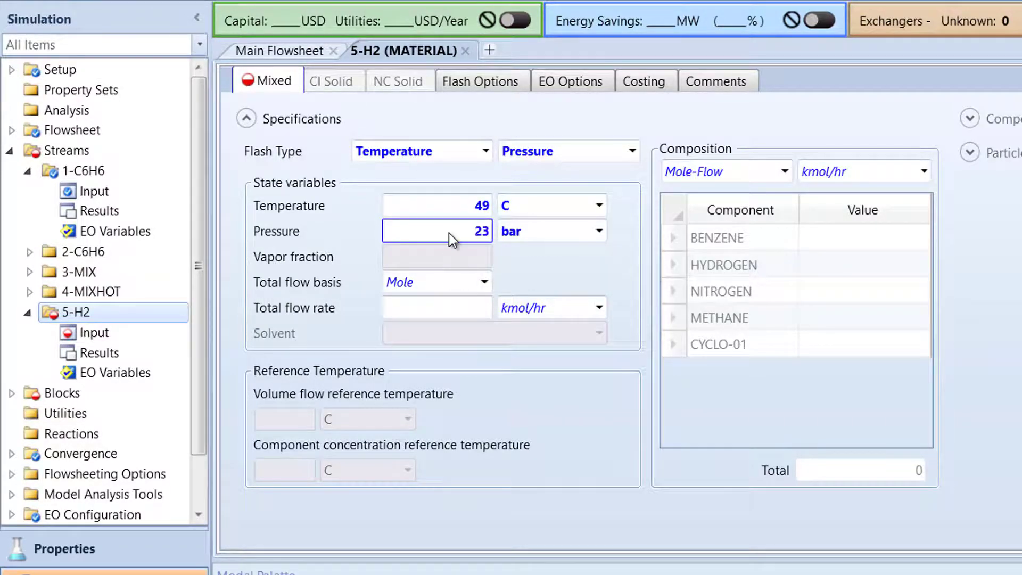
left_click(474, 304)
type("308")
key("Return")
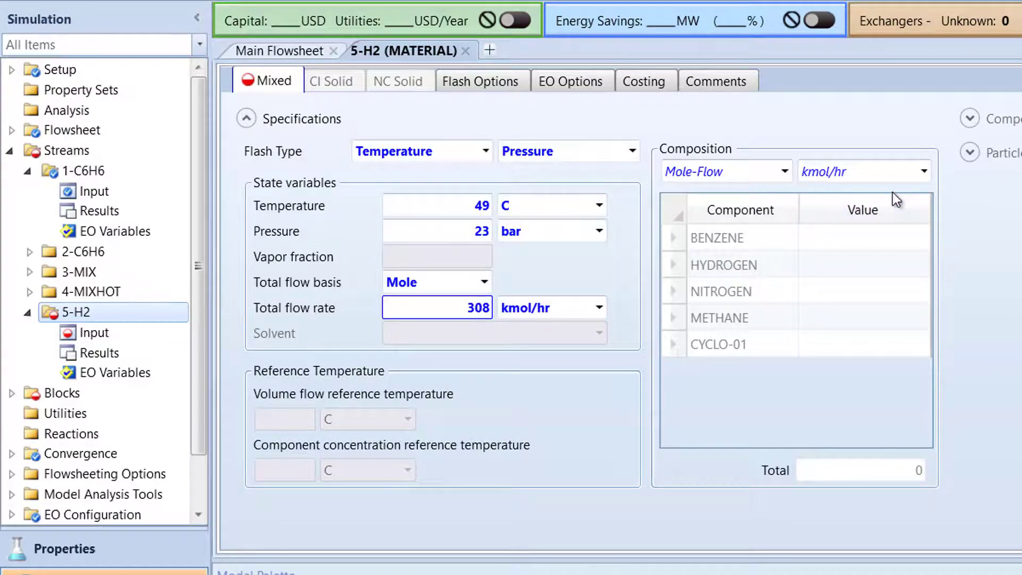
- Enter mole fractions of 0.975 hydrogen, 0.005 nitrogen and 0.02 methane
left_click(905, 262)
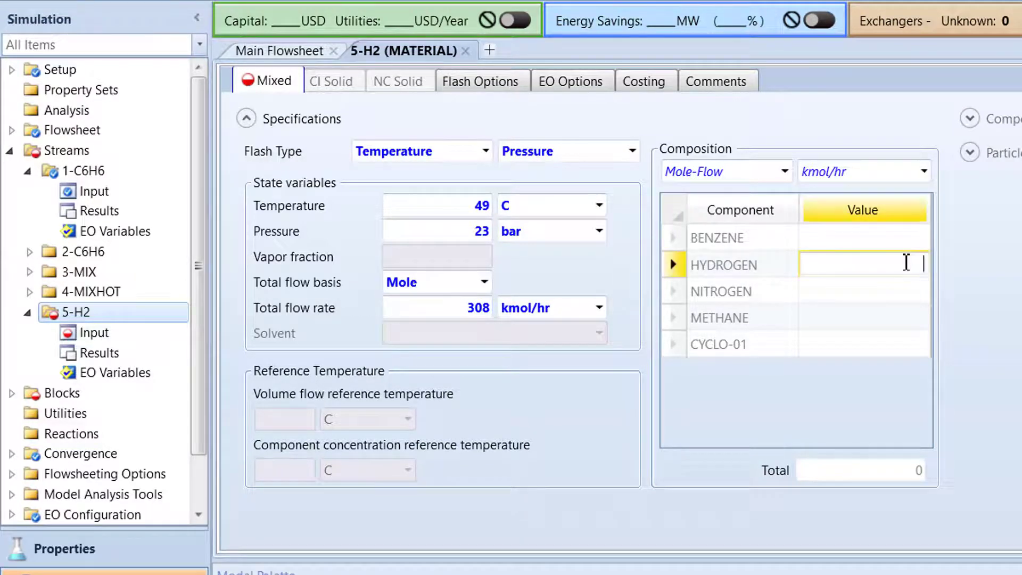
type("0.975")
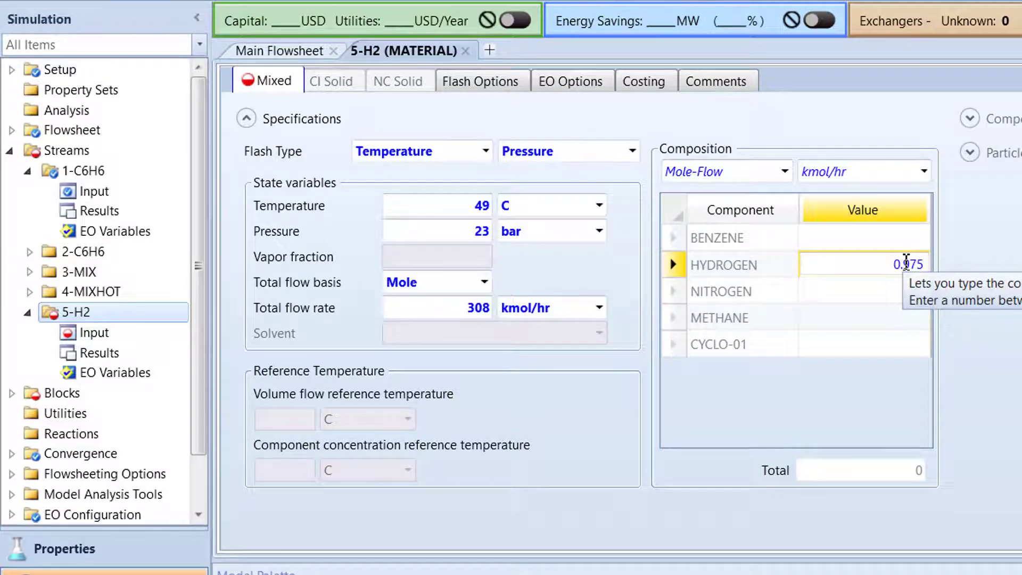
key("Return")
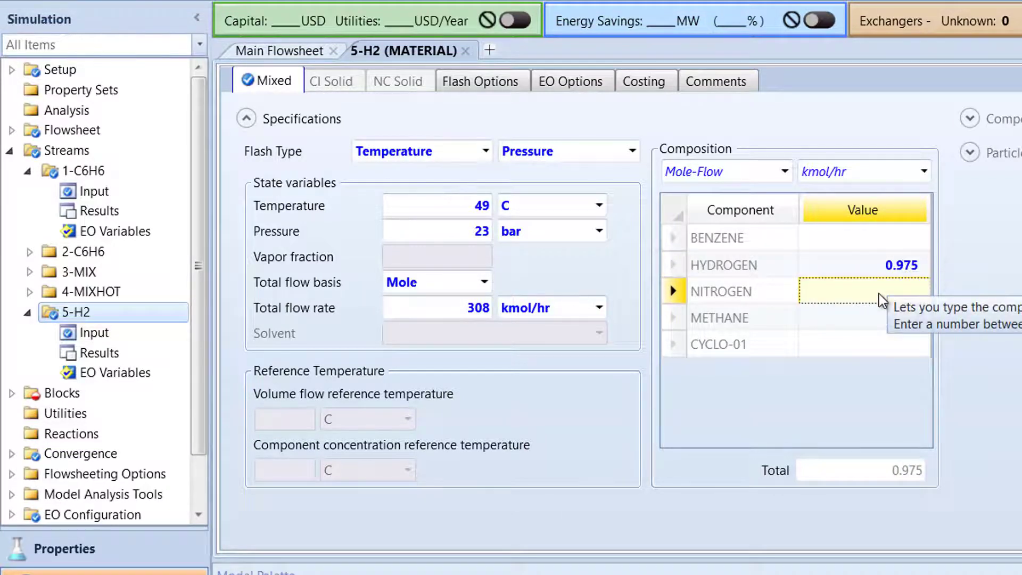
type("0.005")
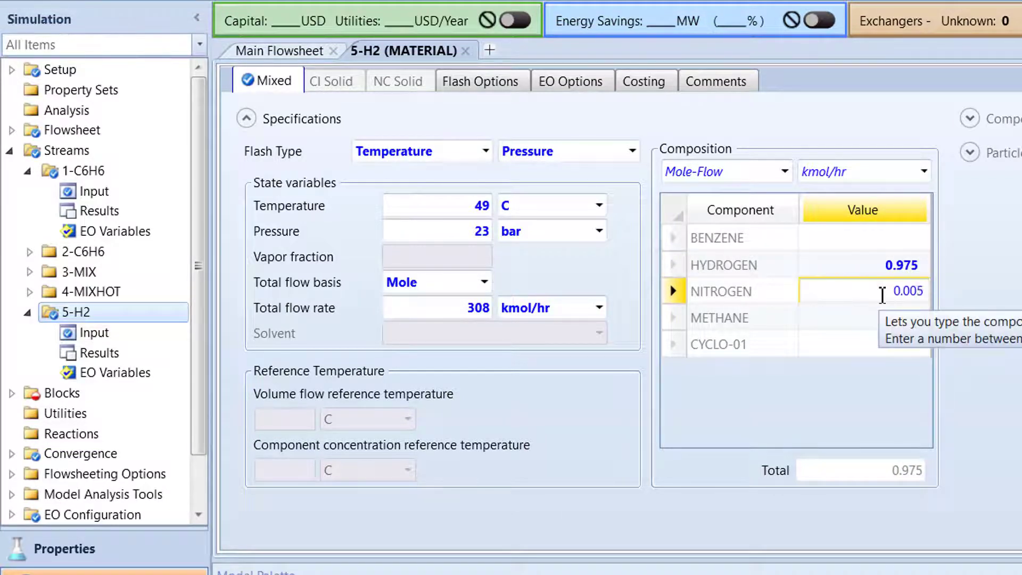
key("Return")
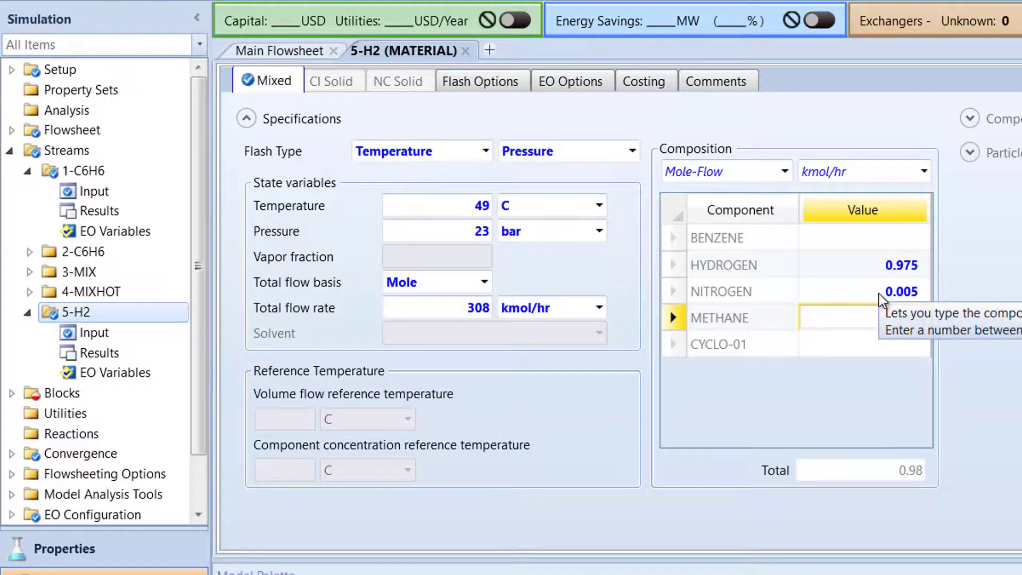
key("Return")
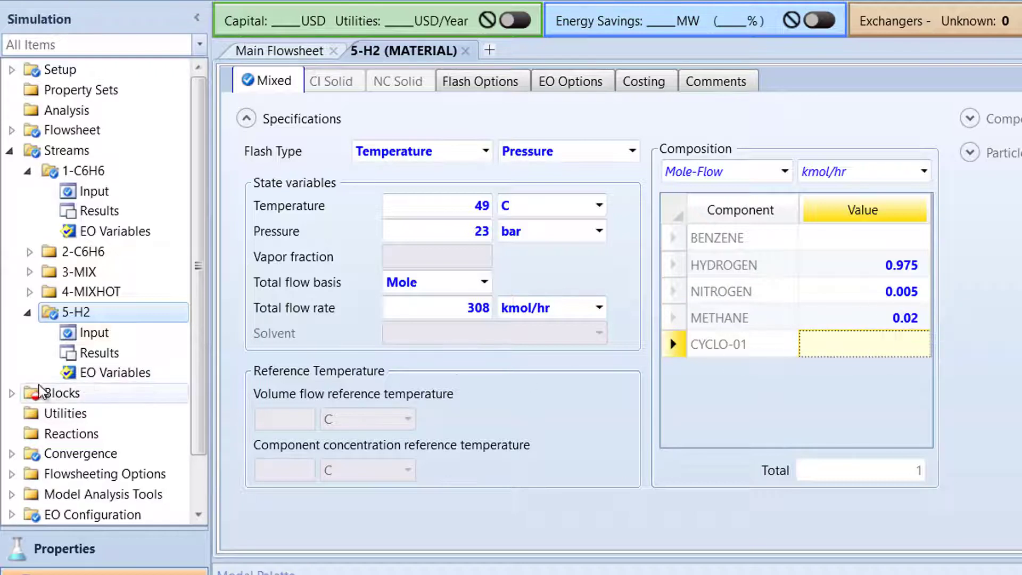
left_click(12, 393)
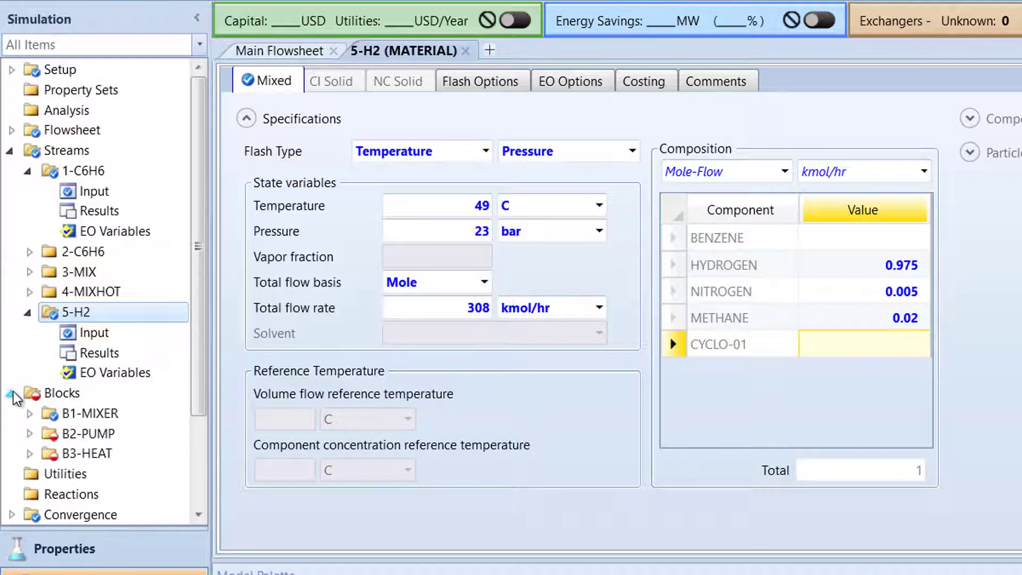
- Set the B1-MIXER pressure to 23 bar
double_click(99, 413)
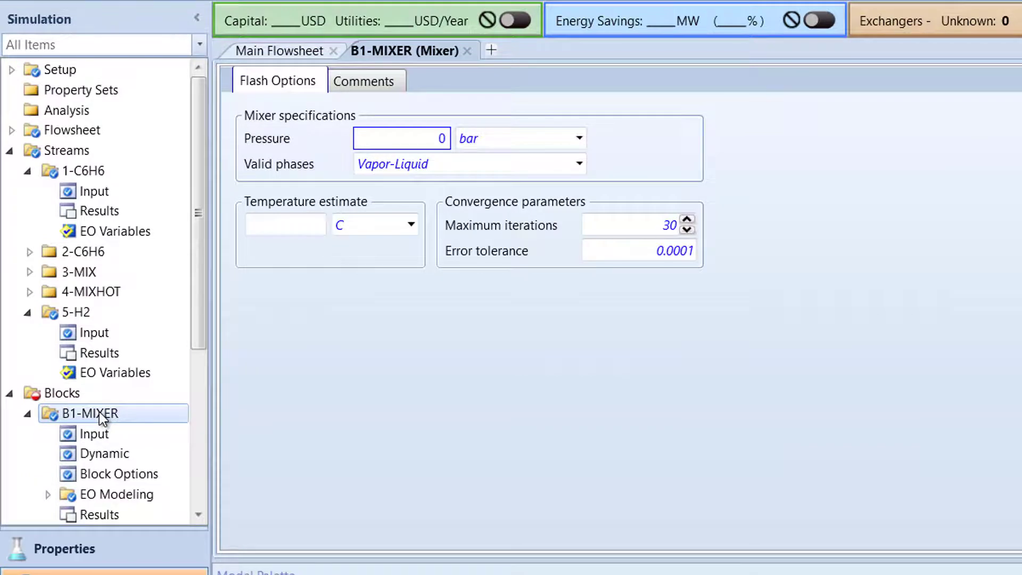
left_click(418, 140)
type("23")
key("Return")
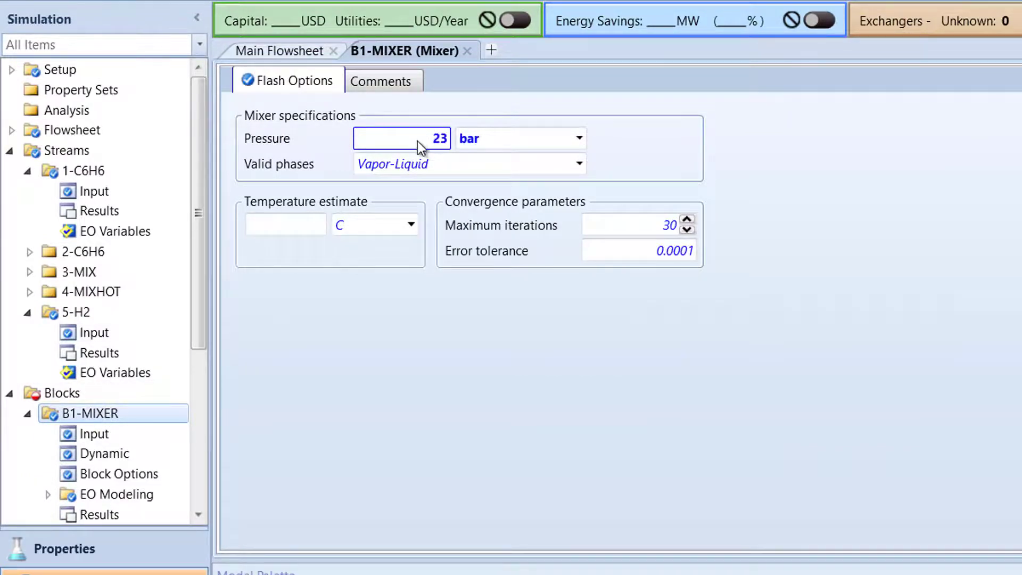
- Specify B2-PUMP by a discharge pressure of 23 bar
left_click_drag(204, 151, 204, 263)
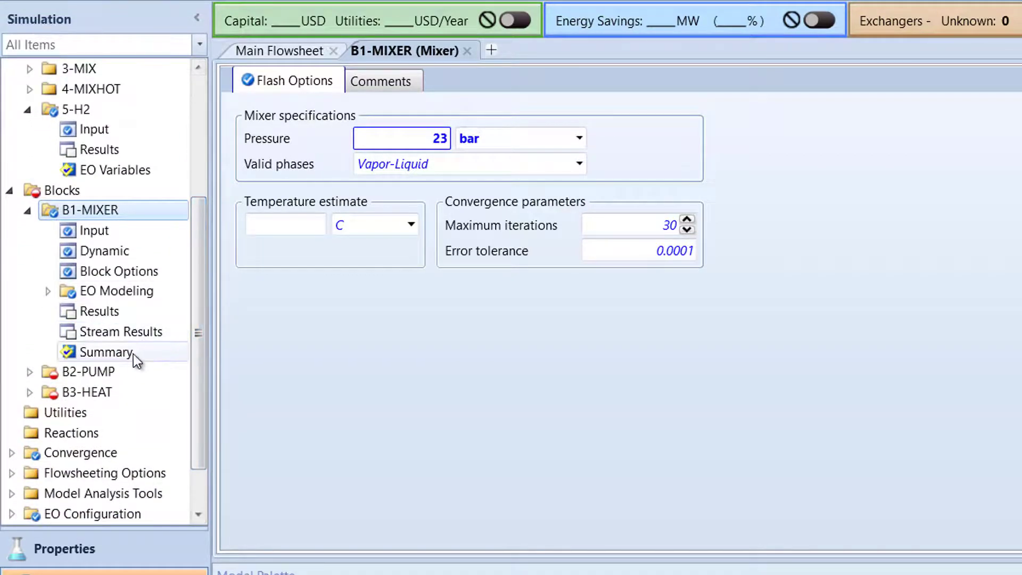
double_click(118, 369)
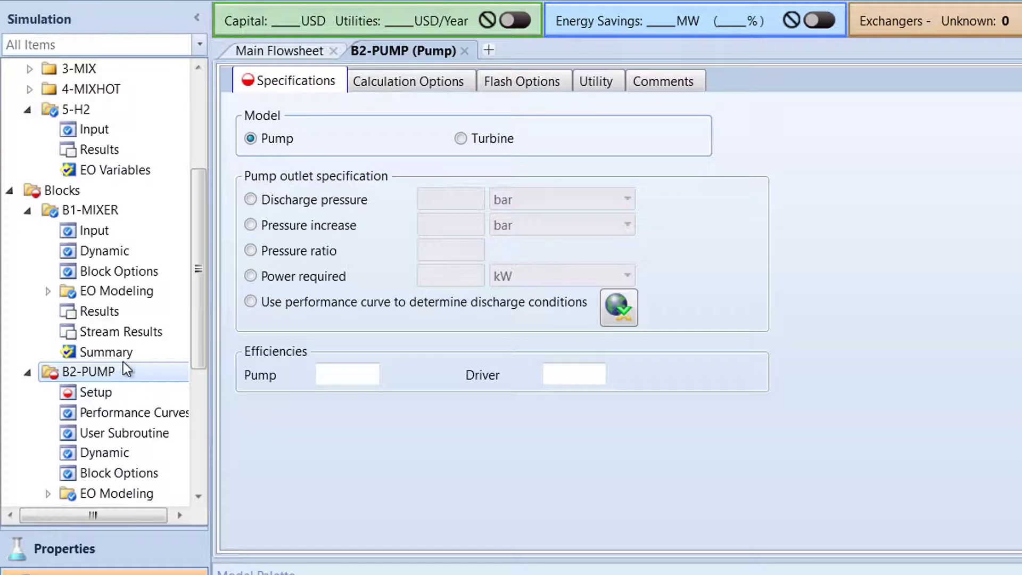
left_click(250, 199)
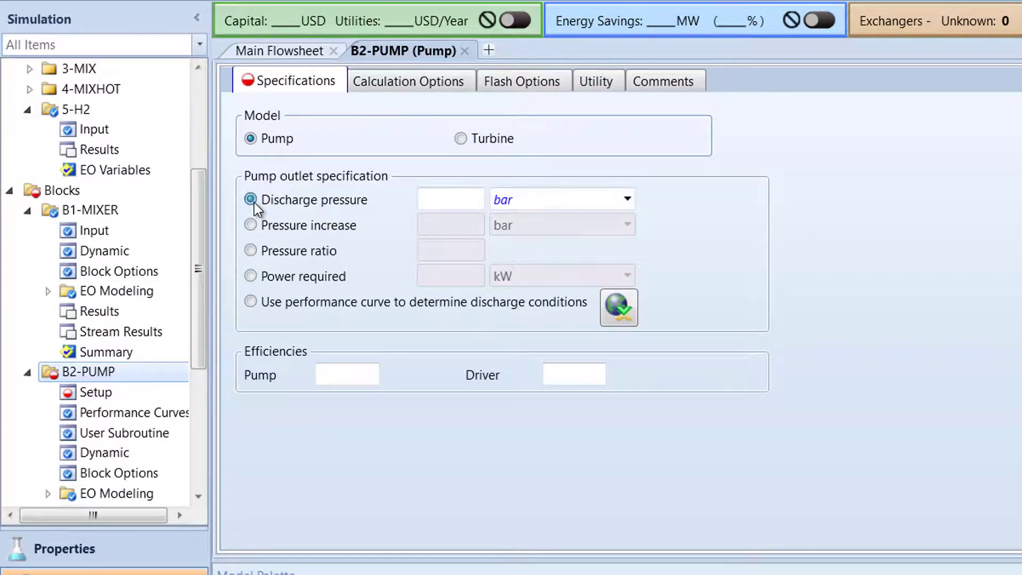
left_click(447, 200)
type("23")
key("Return")
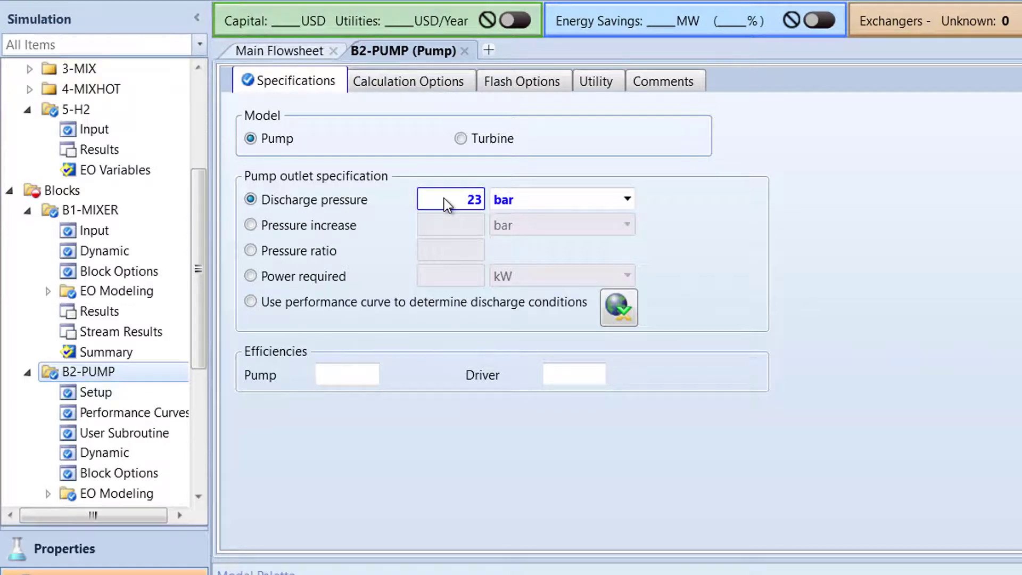
- Set the B3-HEAT outlet to 150 C and 22.7 bar
left_click_drag(203, 201, 208, 287)
double_click(116, 387)
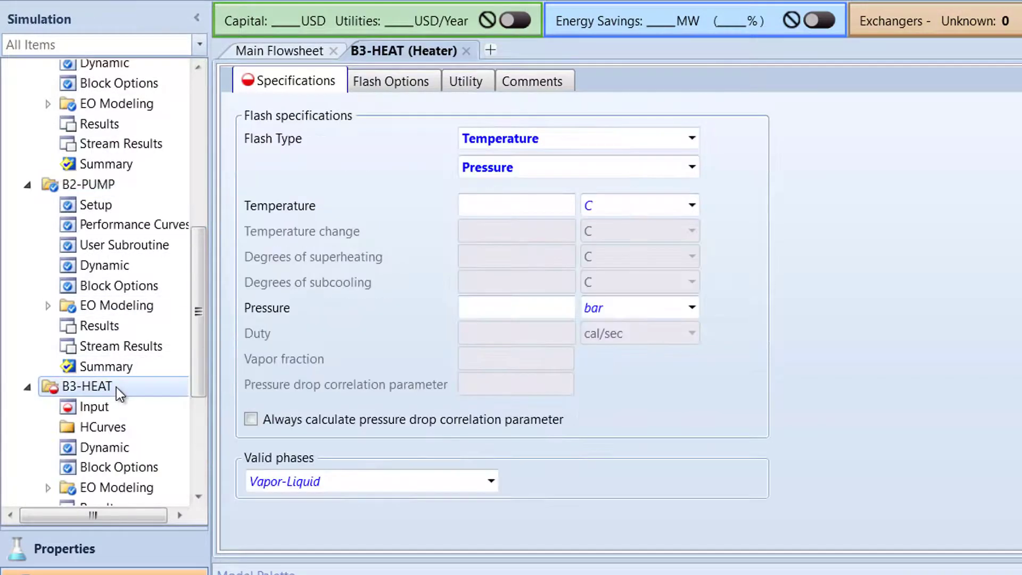
left_click(502, 207)
type("150")
key("Return")
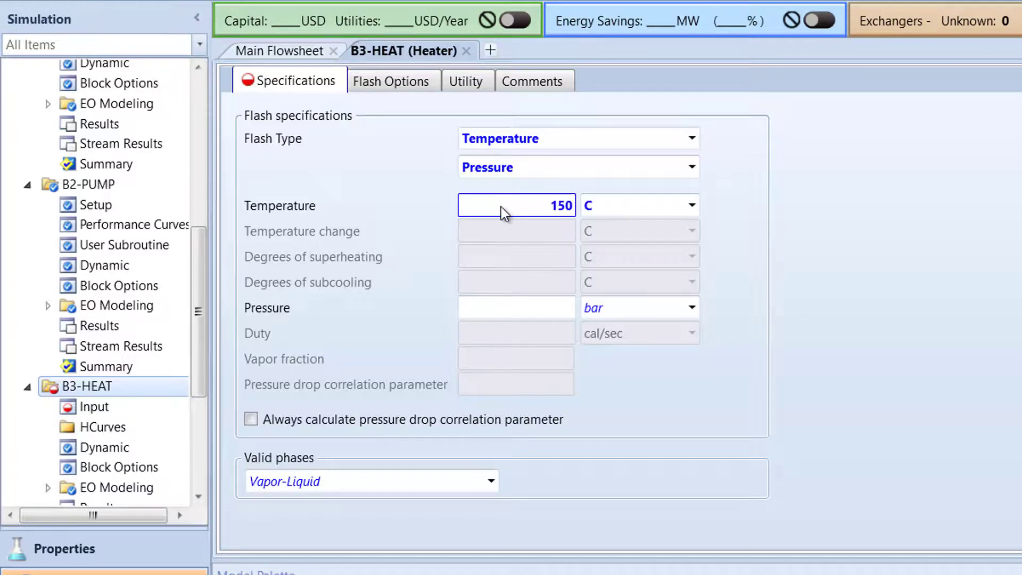
left_click(535, 312)
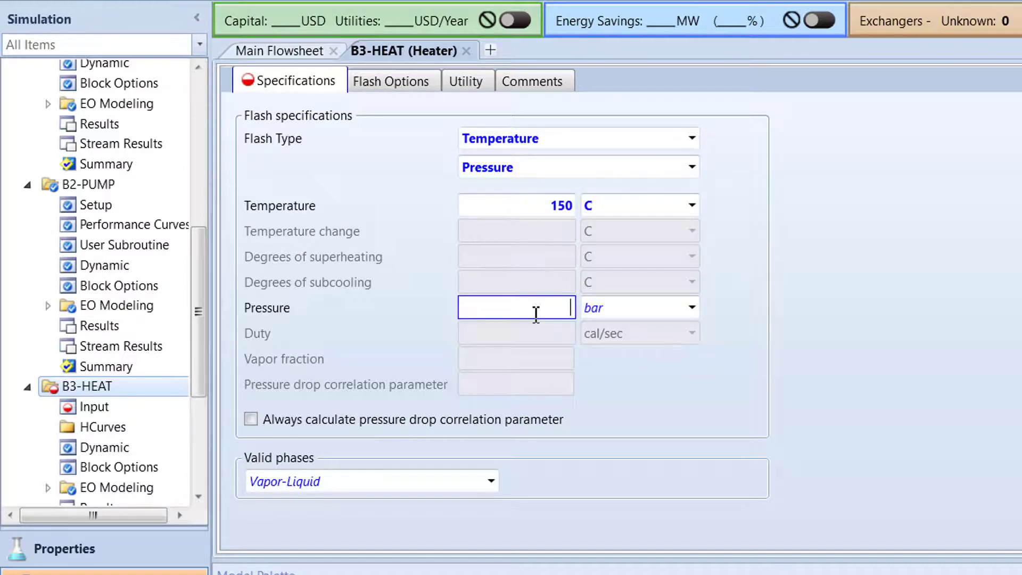
type("22.7")
left_click(819, 265)
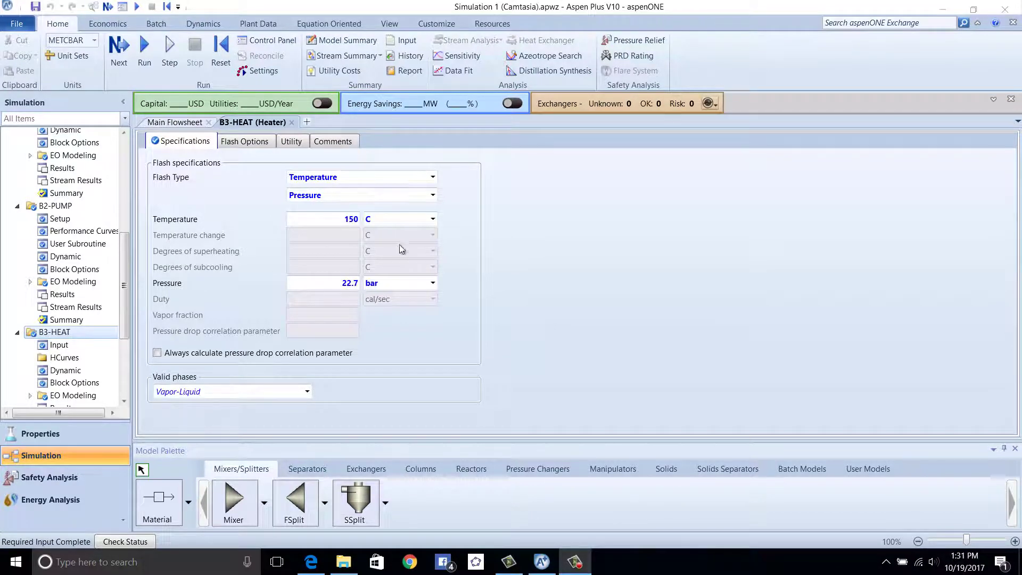
- Confirm required input is complete, run the simulation and review the Control Panel messages
left_click(124, 60)
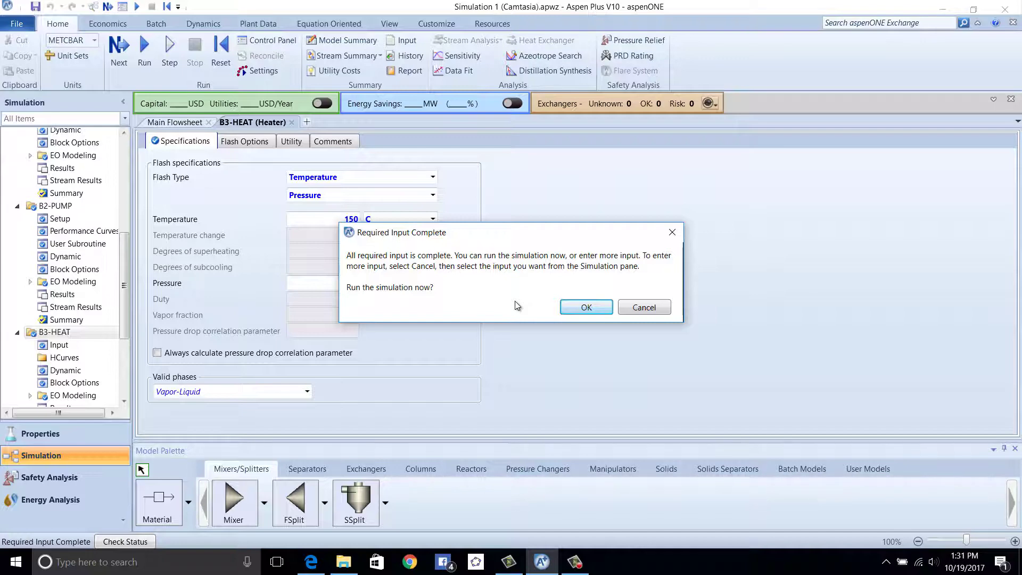
left_click(585, 308)
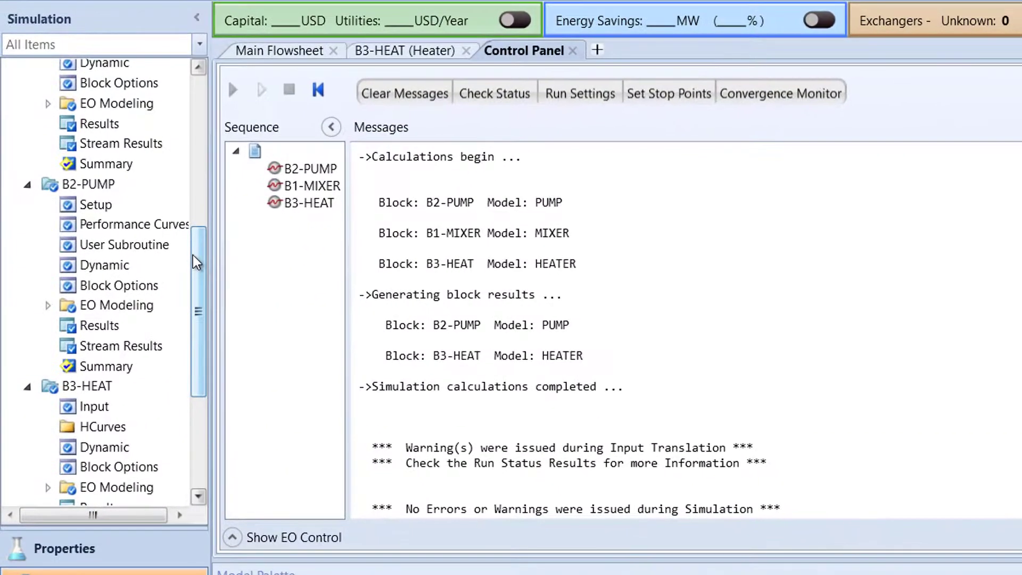
left_click_drag(197, 262, 197, 307)
- Show the B3-HEAT heat duty in kW (1386.42 kW)
double_click(134, 390)
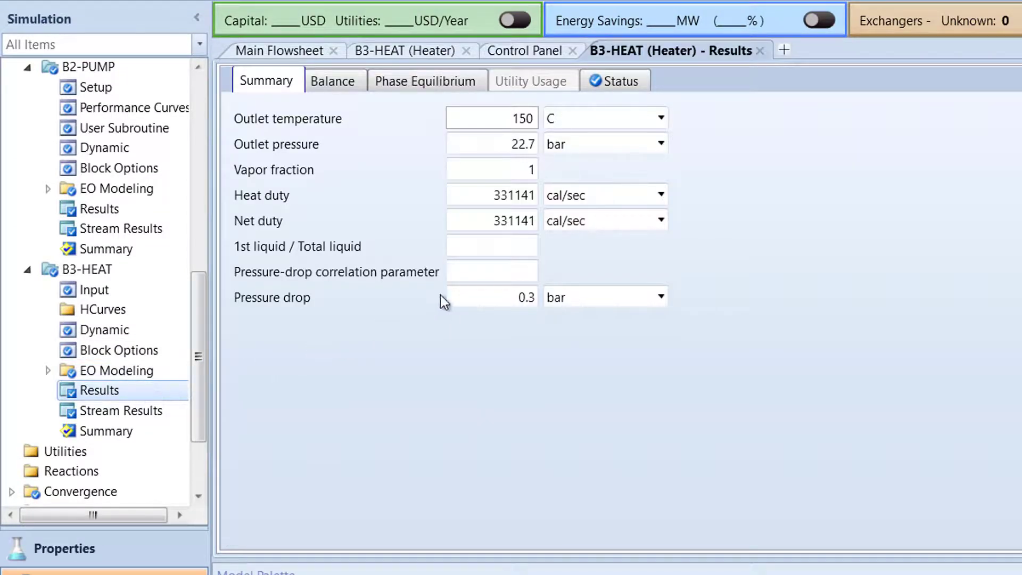
left_click(666, 200)
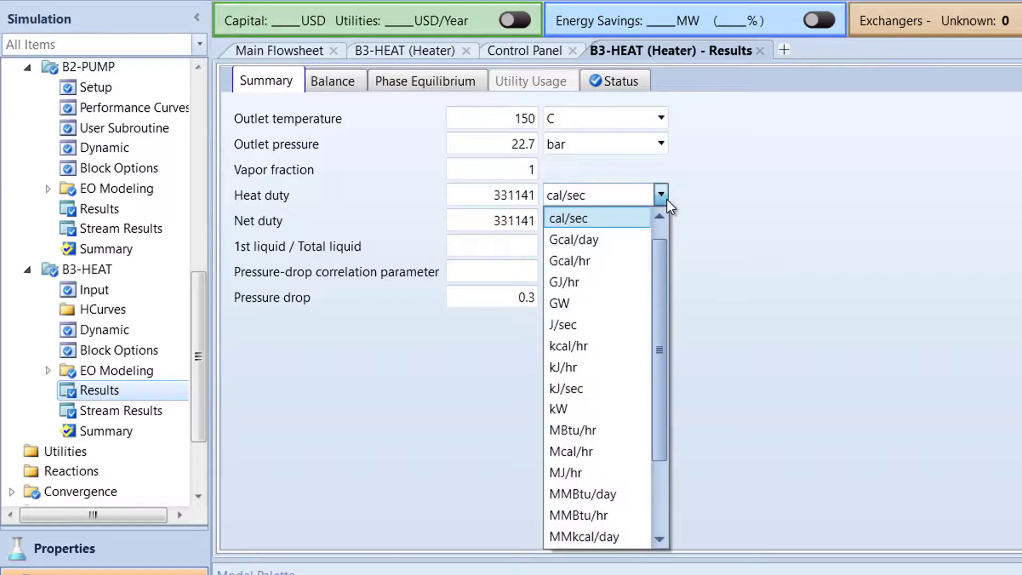
left_click(619, 407)
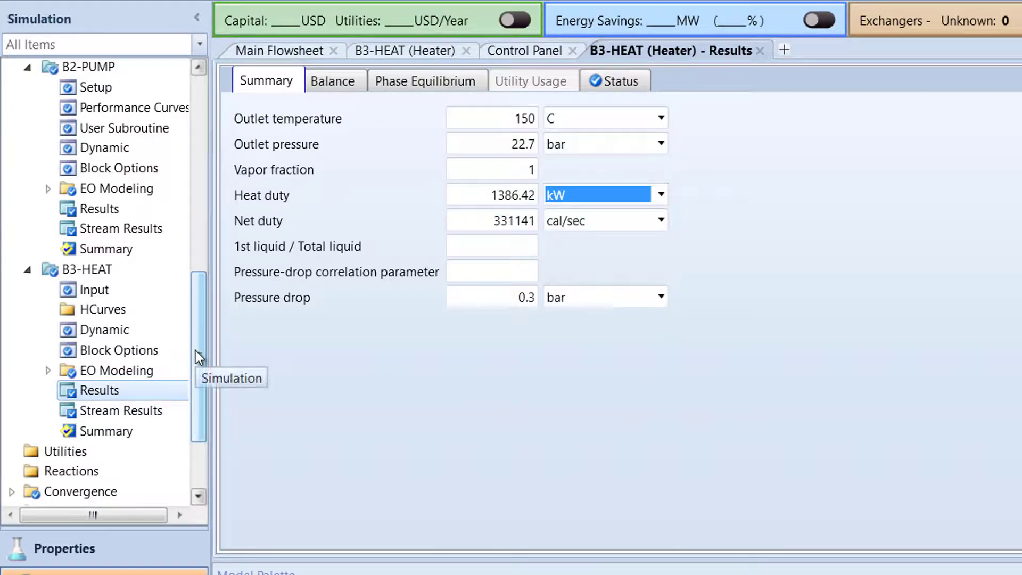
- Display the 4-MIXHOT stream results and scroll through the results grid
left_click_drag(196, 350, 210, 168)
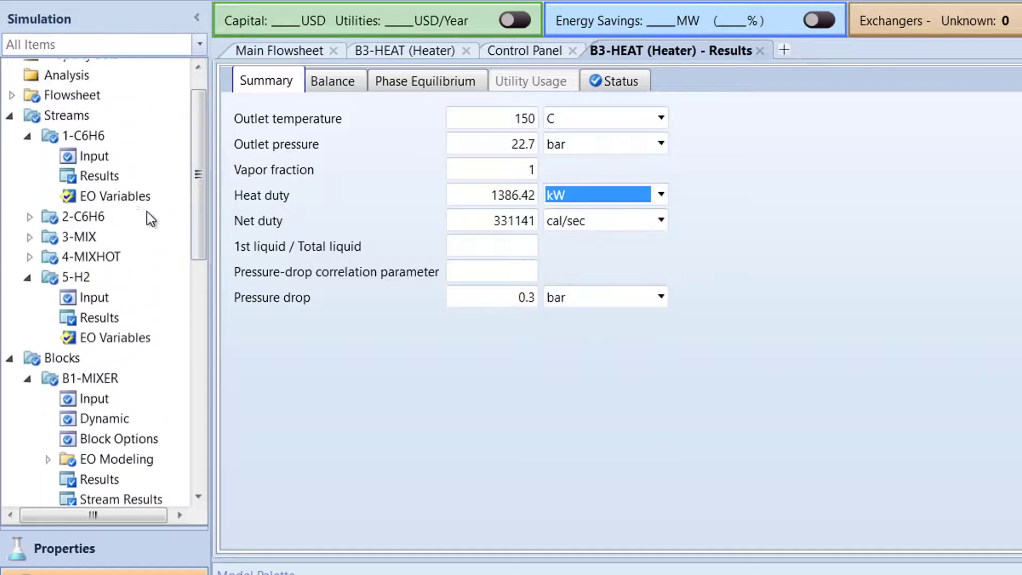
left_click(30, 260)
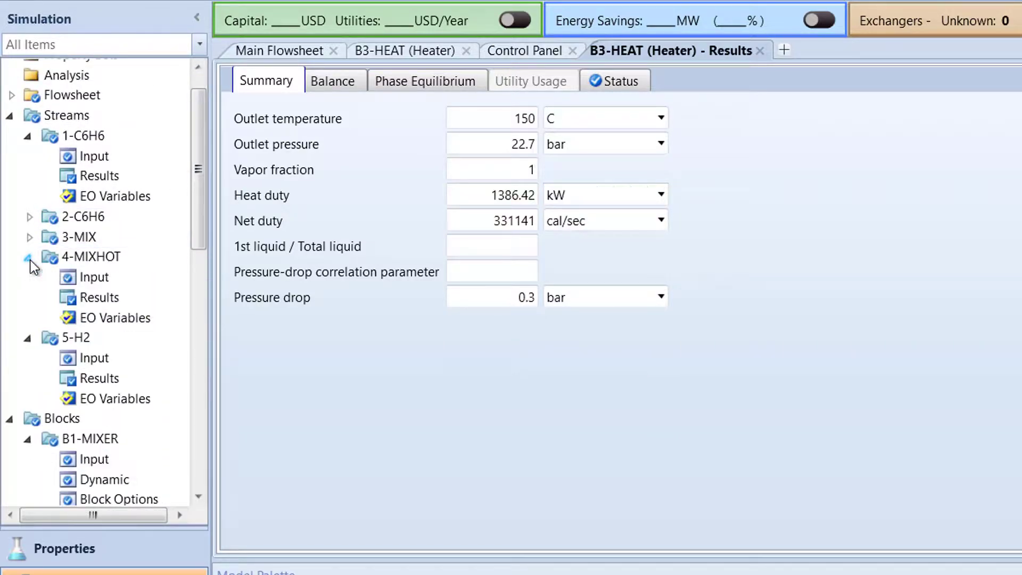
left_click(113, 299)
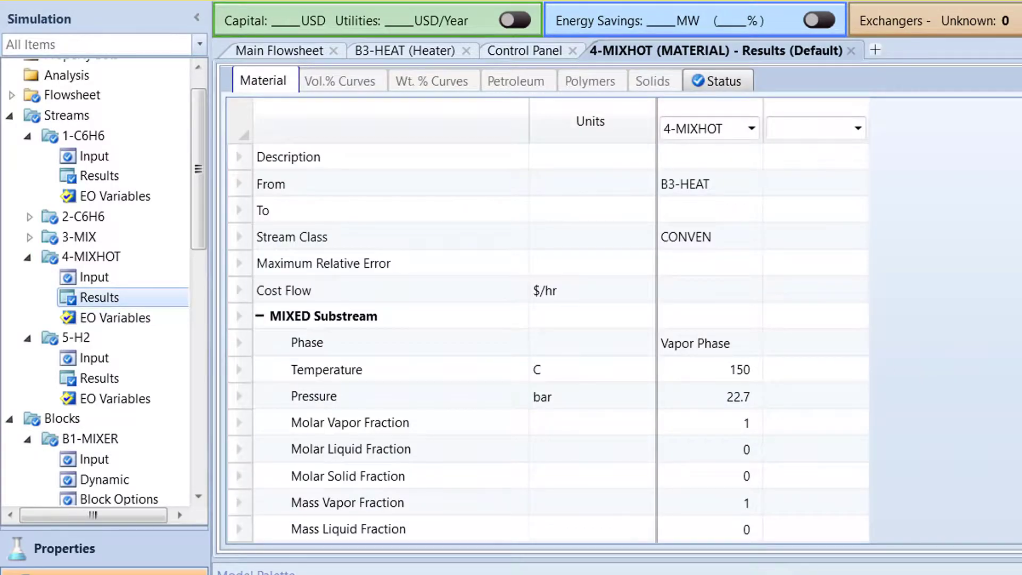
scroll(883, 368, "down", 4)
scroll(561, 344, "down", 2)
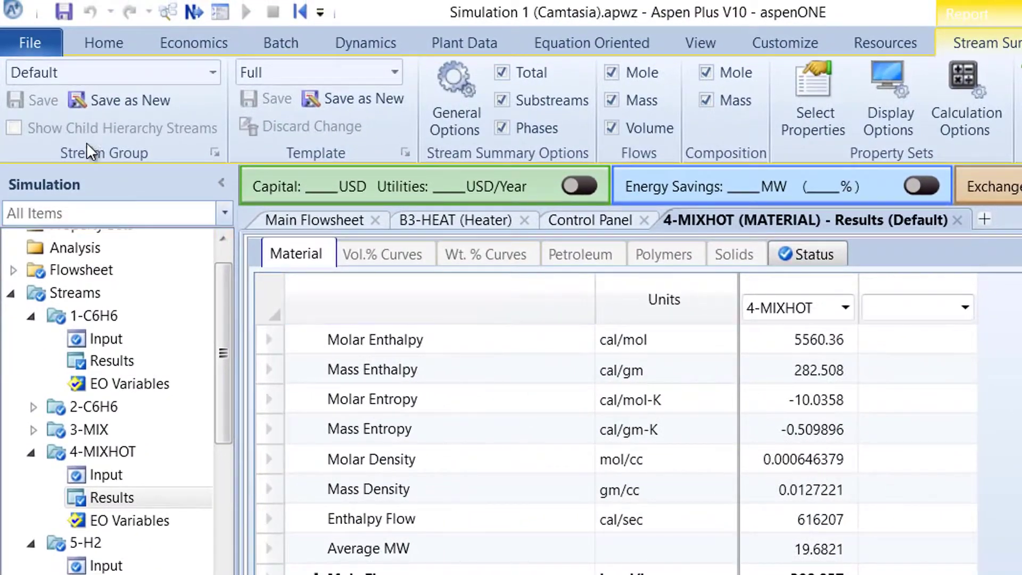
- Save the simulation as the Aspen Plus Document 'Simulation 1 (Camtasia).apw'
left_click(36, 45)
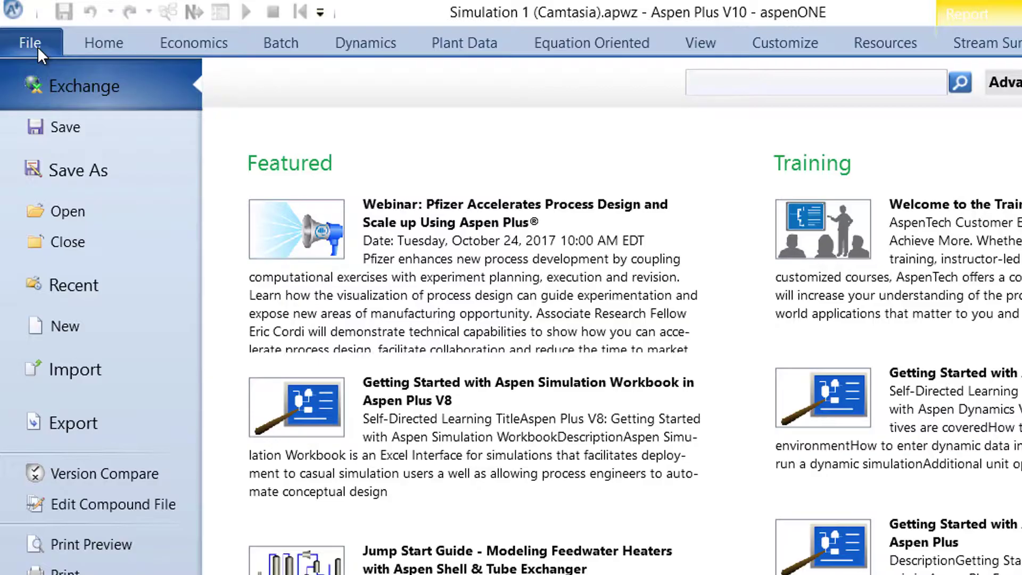
left_click(96, 173)
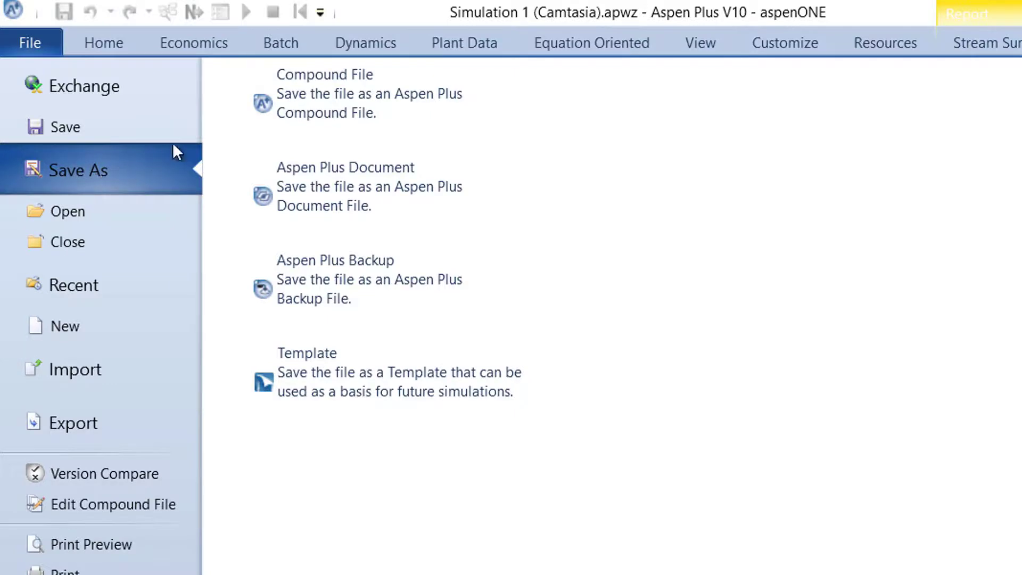
left_click(347, 93)
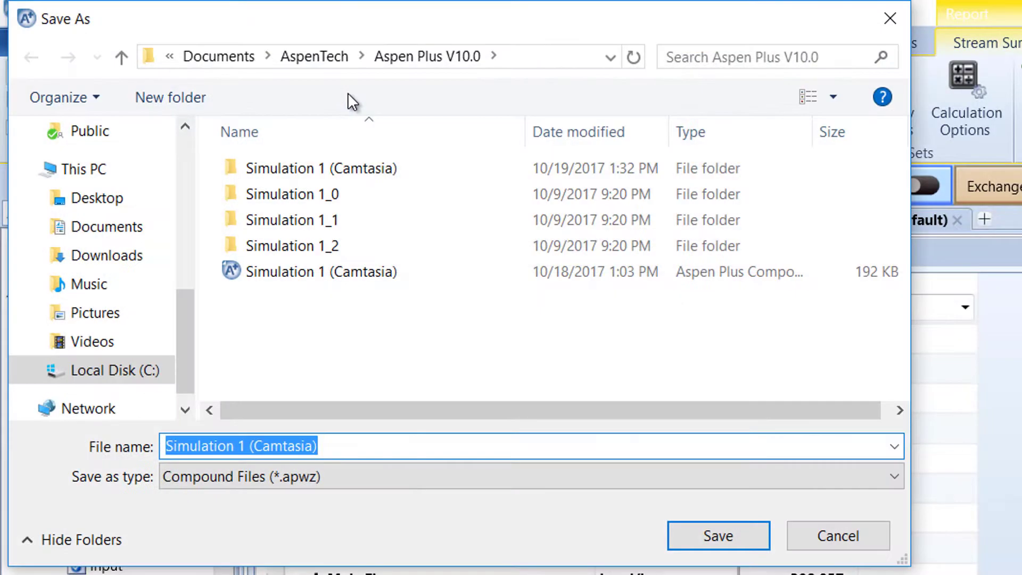
left_click(340, 480)
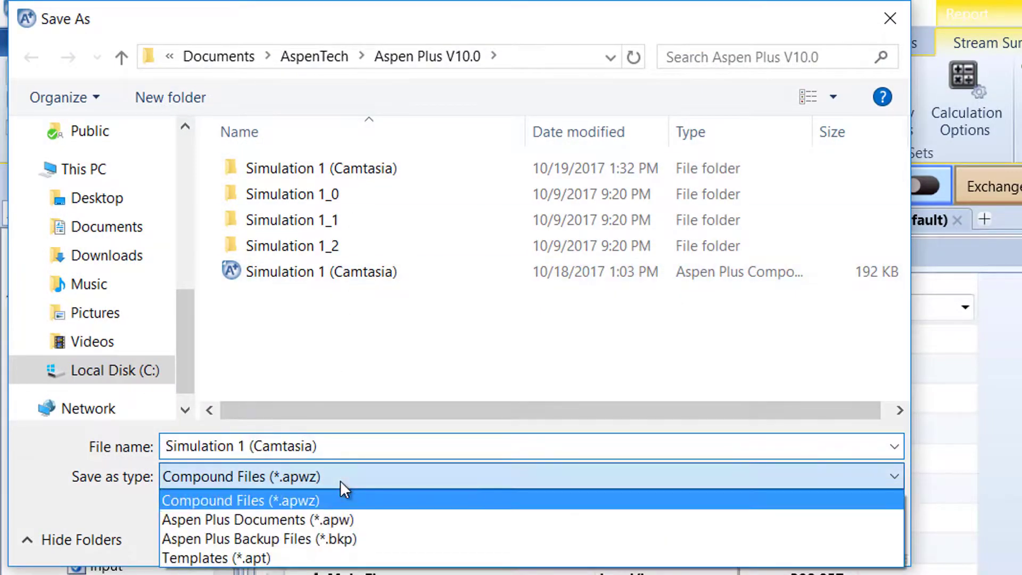
left_click(353, 519)
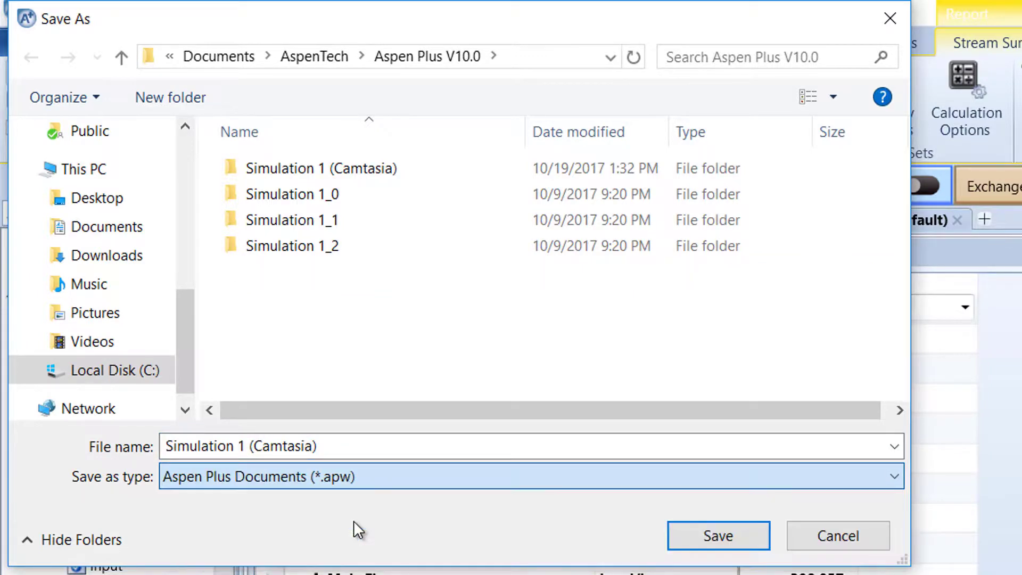
left_click(721, 537)
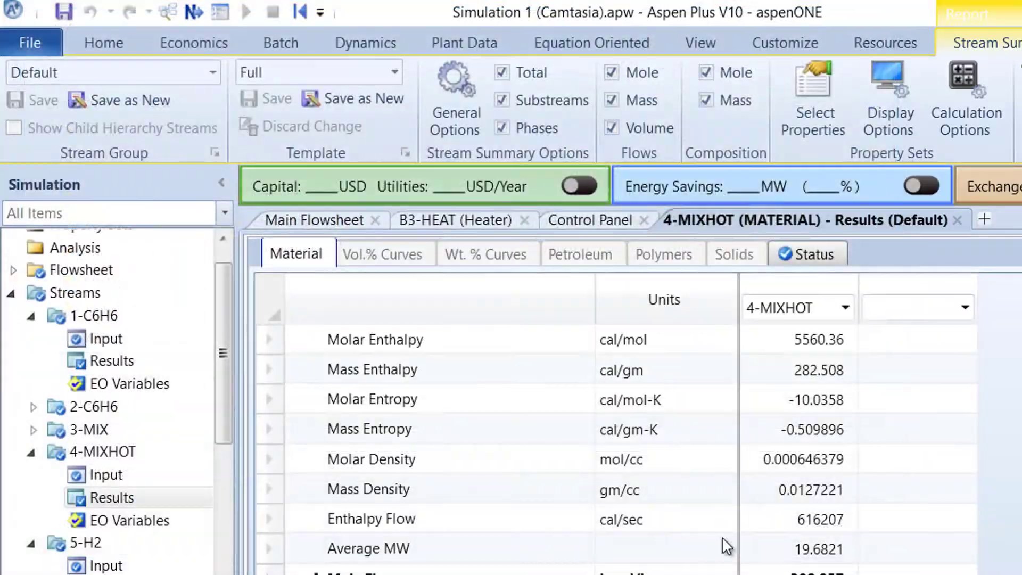